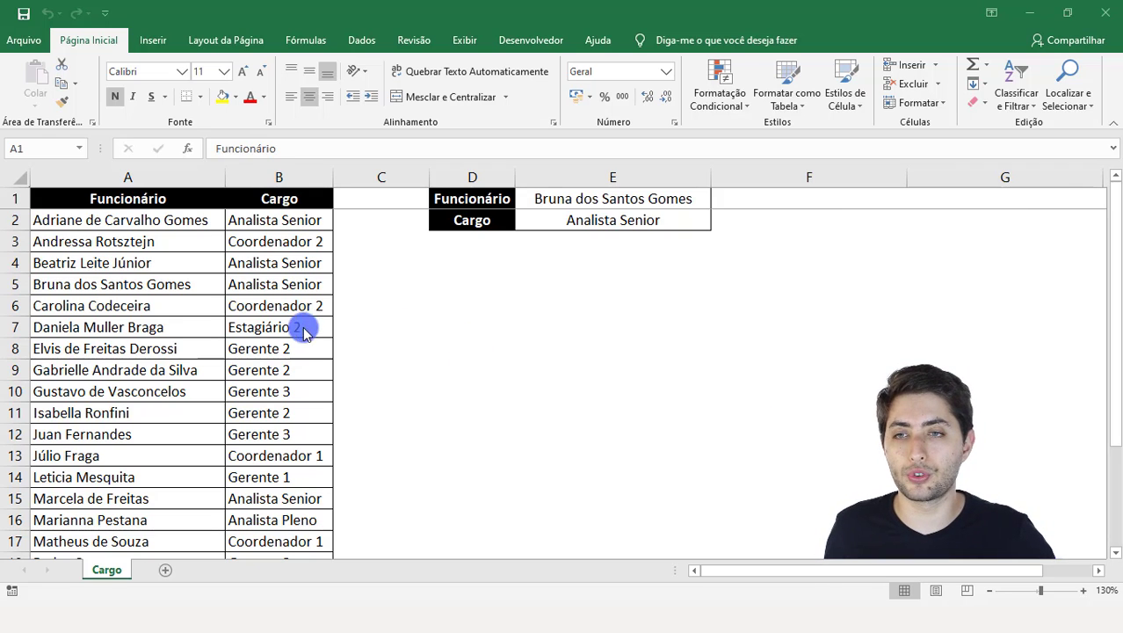
Review the Funcionário header and the employee lookup formula in cells E1:E2
click(273, 174)
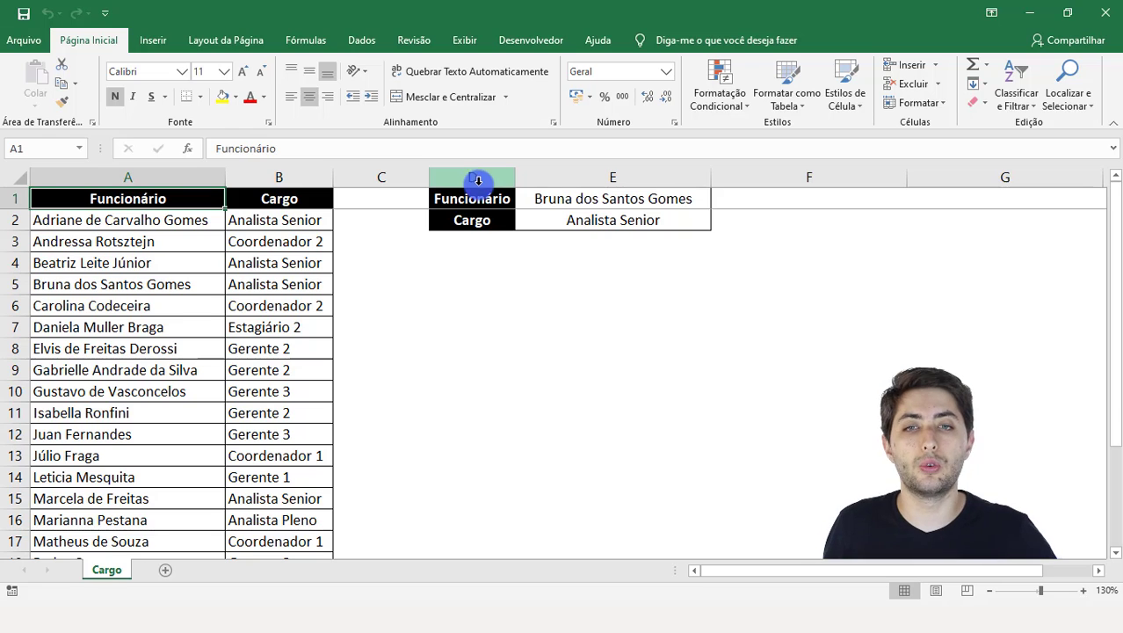
click(556, 204)
click(561, 220)
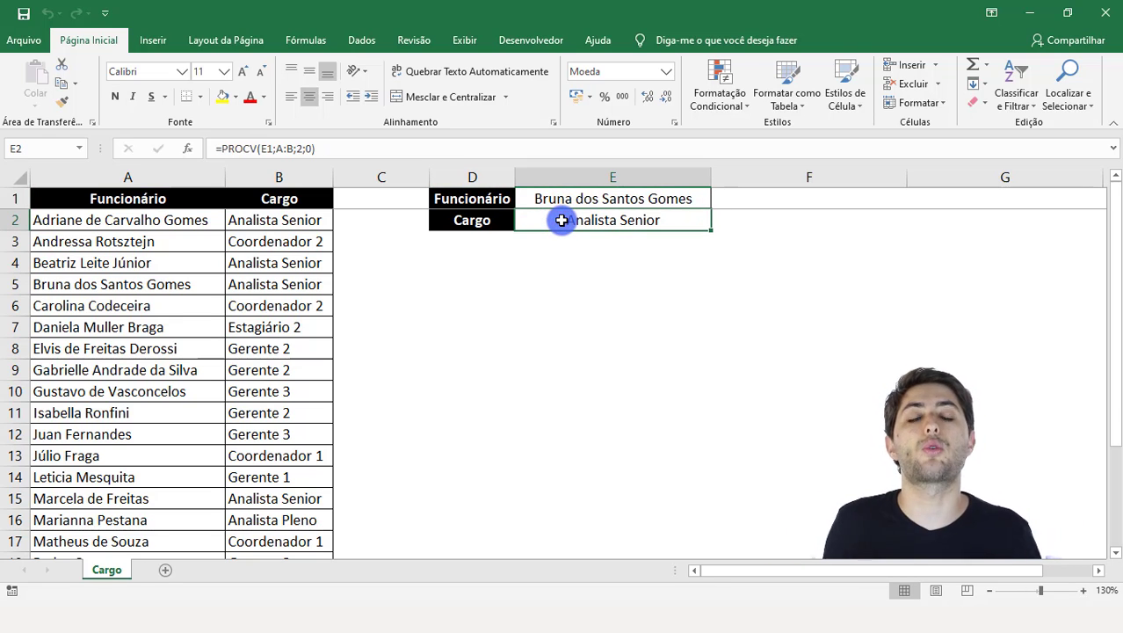
click(372, 255)
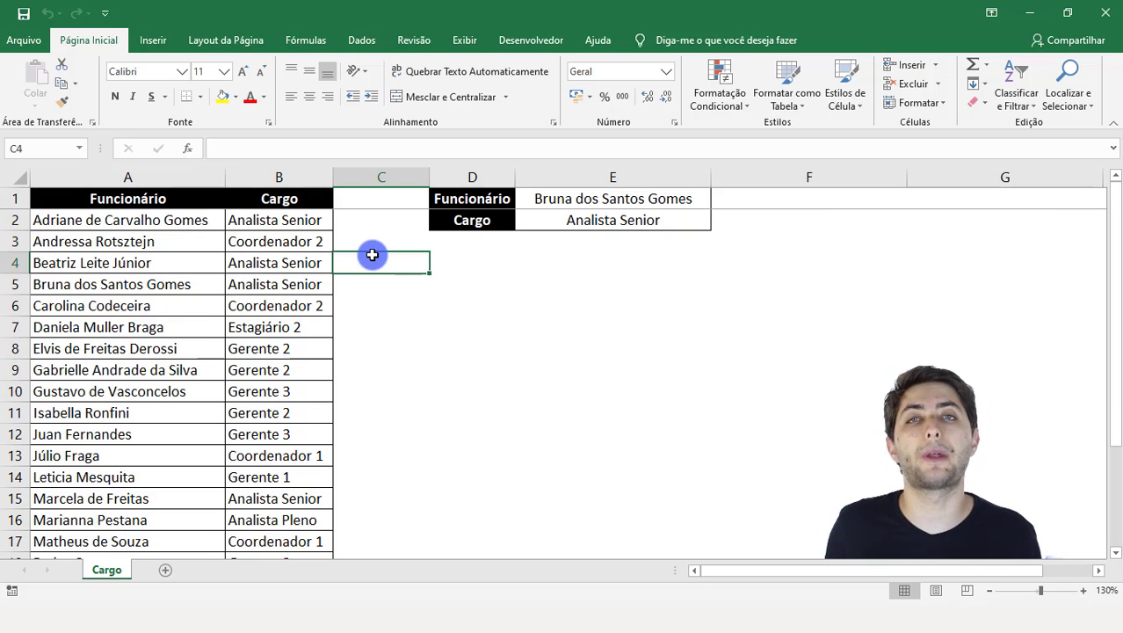
Save the workbook as PDF '11-07 - Trabalhar com PDFs' in Área de Trabalho
click(29, 41)
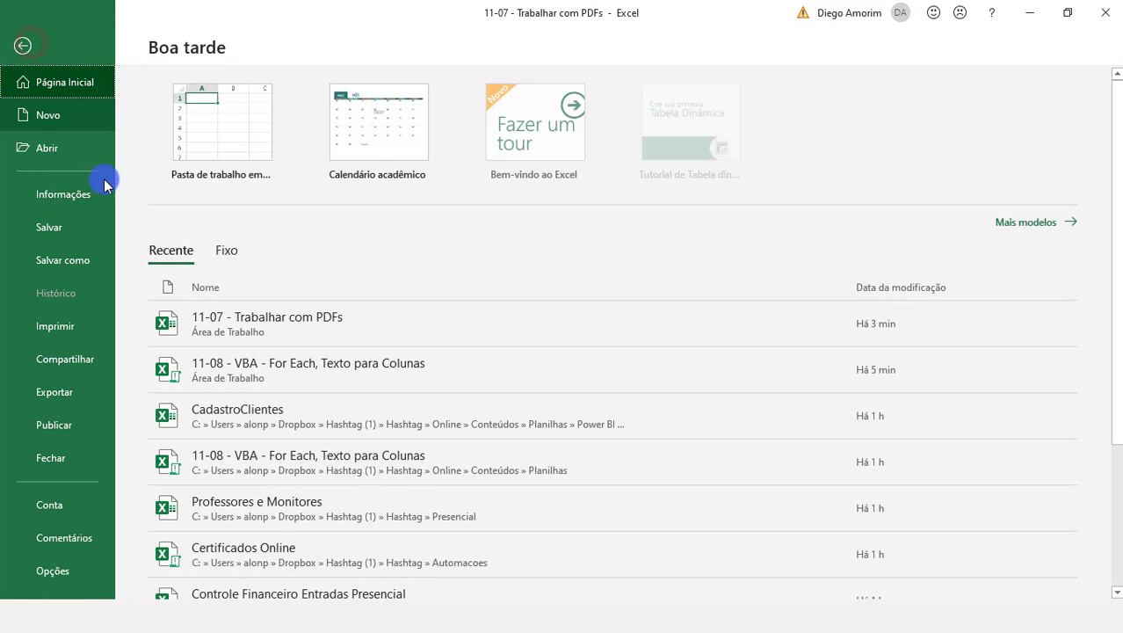
click(78, 260)
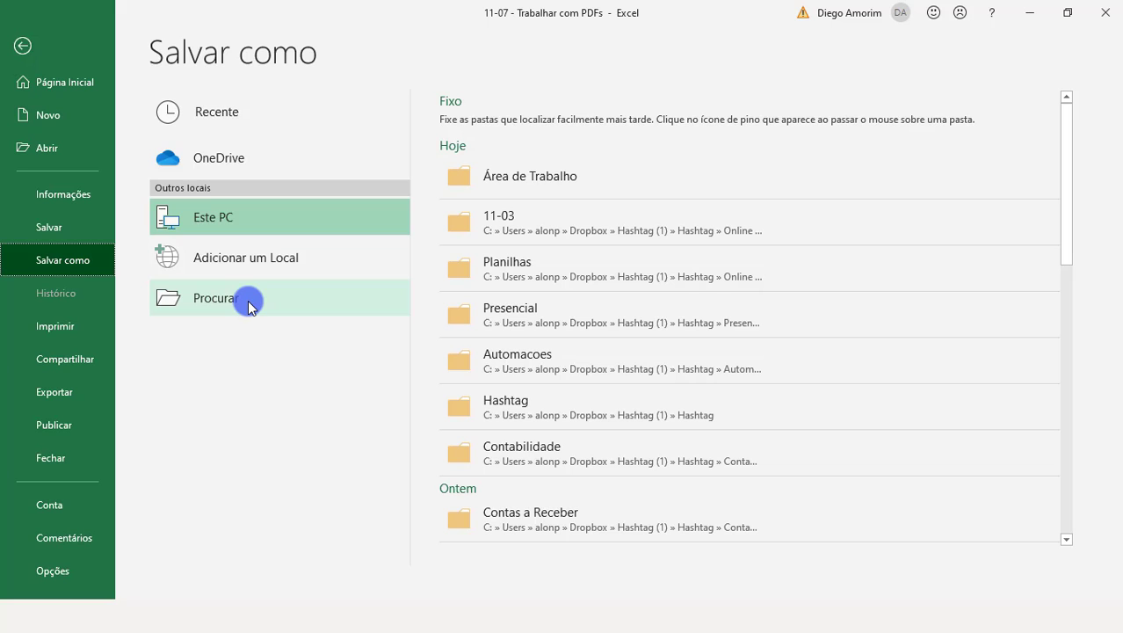
click(249, 302)
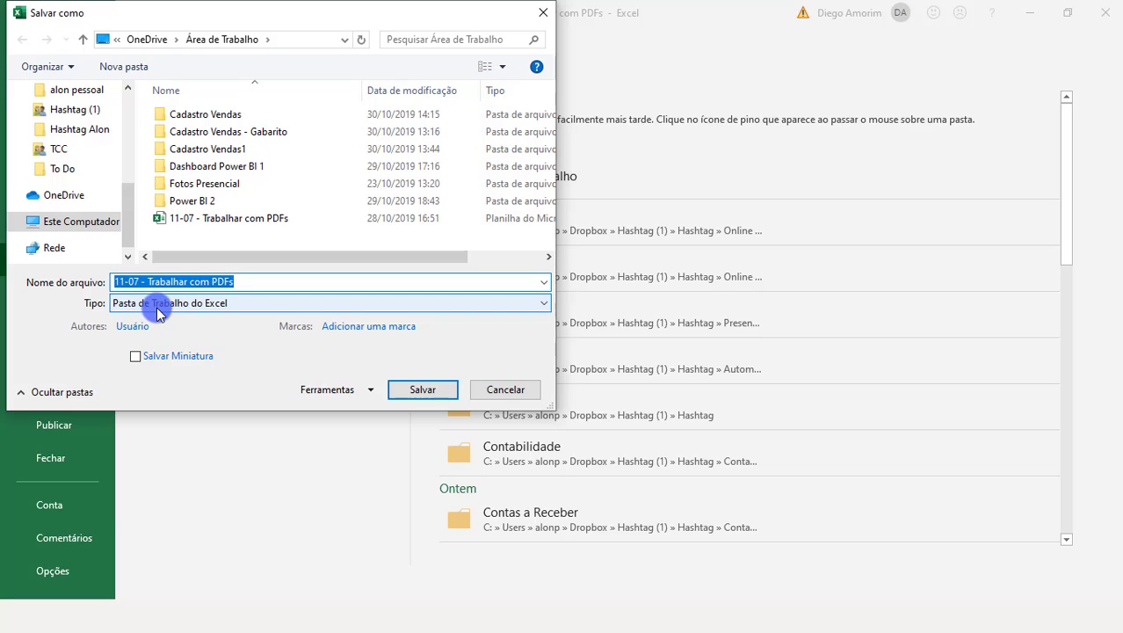
click(159, 312)
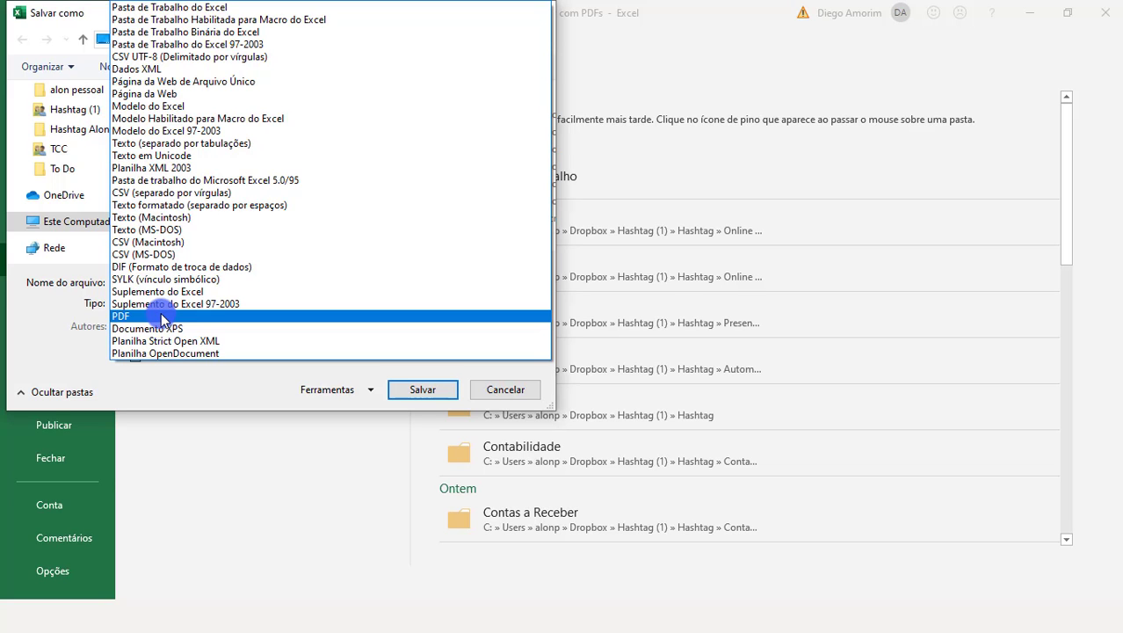
click(161, 316)
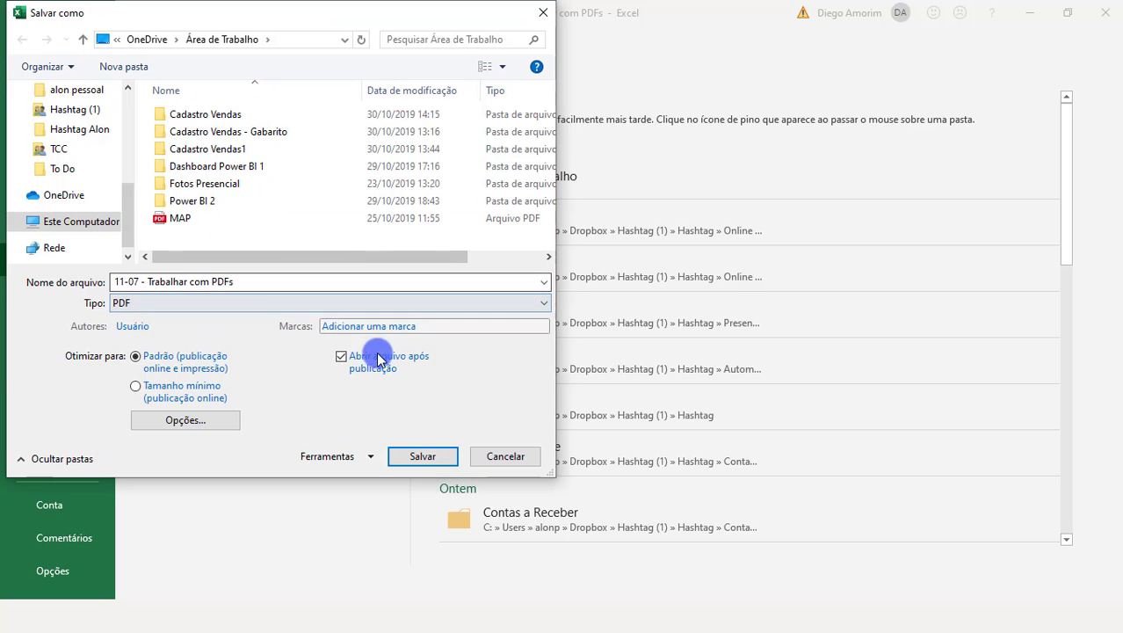
click(413, 455)
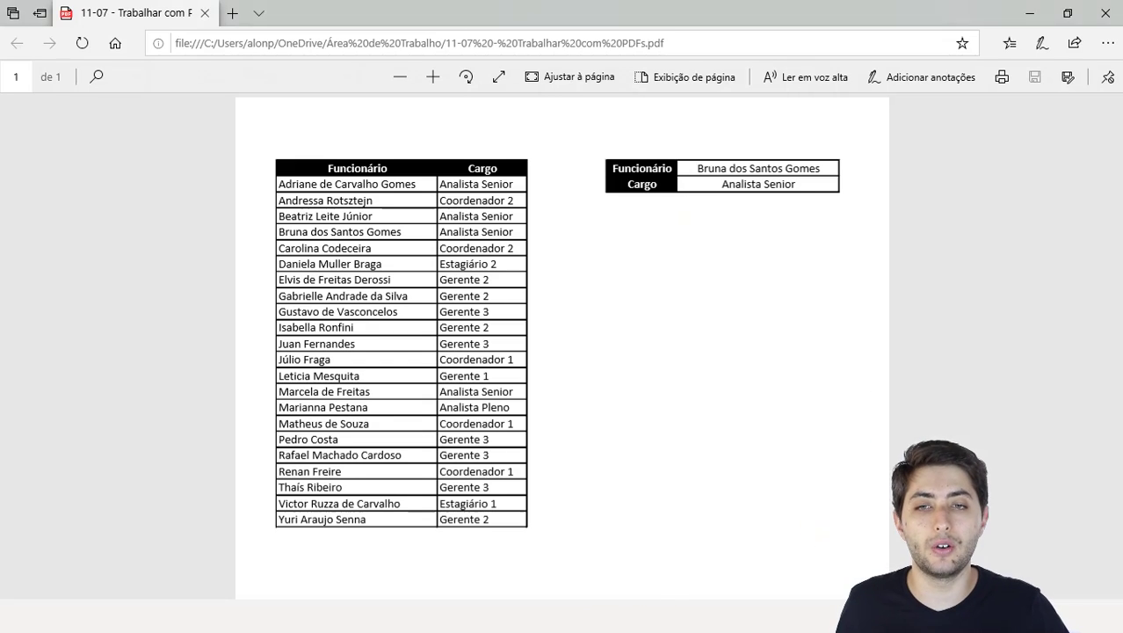
Switch from Excel to the browser window showing Google
click(594, 445)
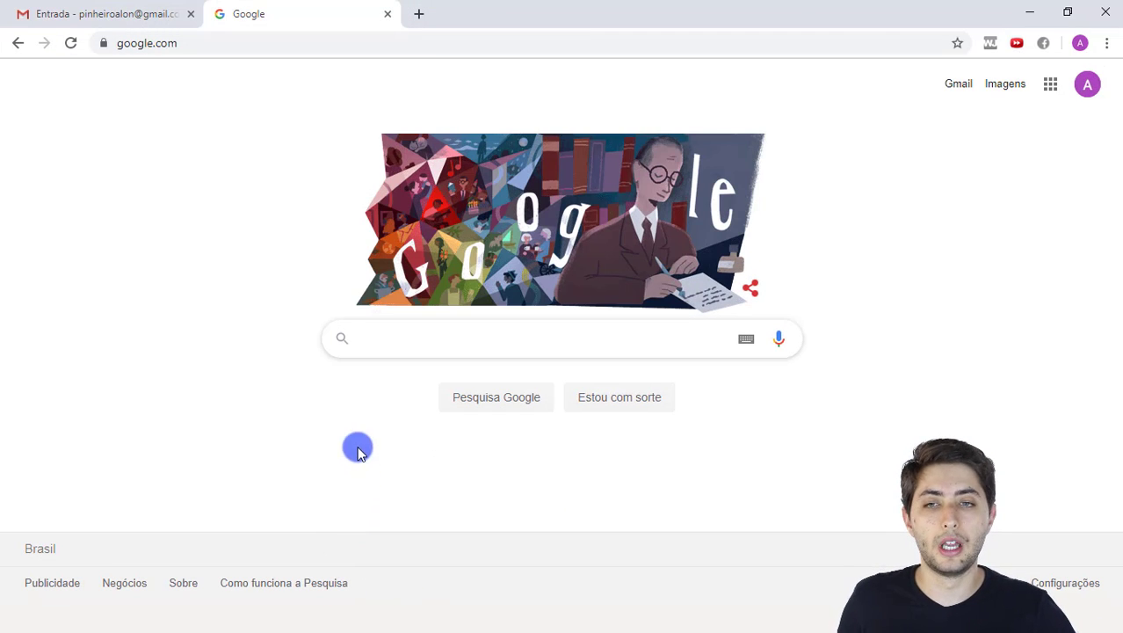
Search Google for 'pdf to excel' and scroll down to the iLovePDF result
click(382, 342)
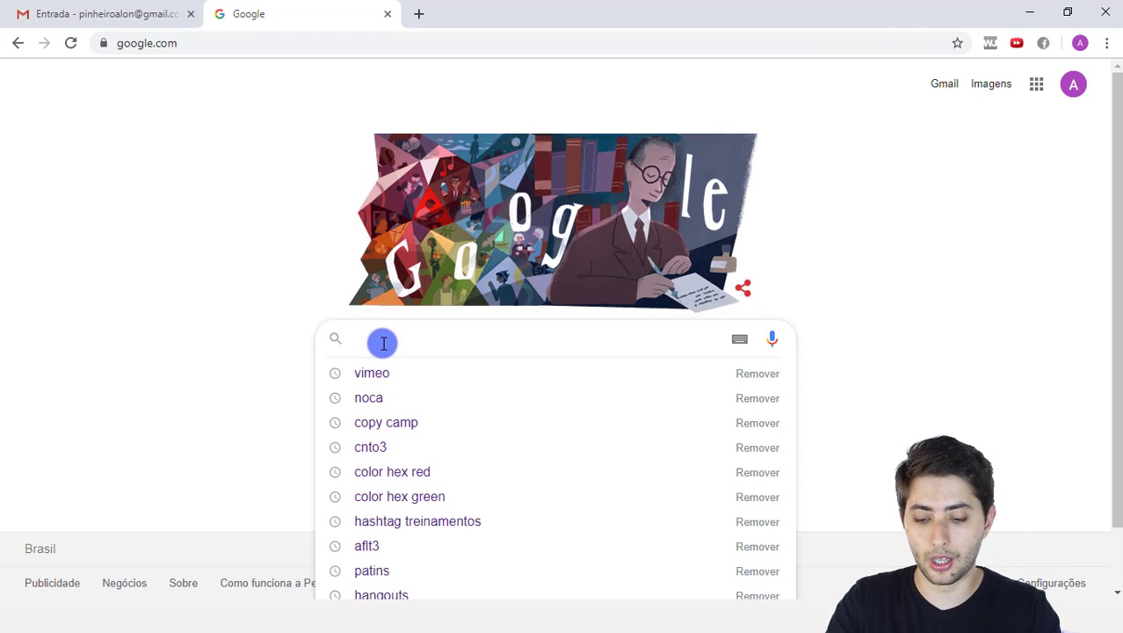
text(pdf to excel)
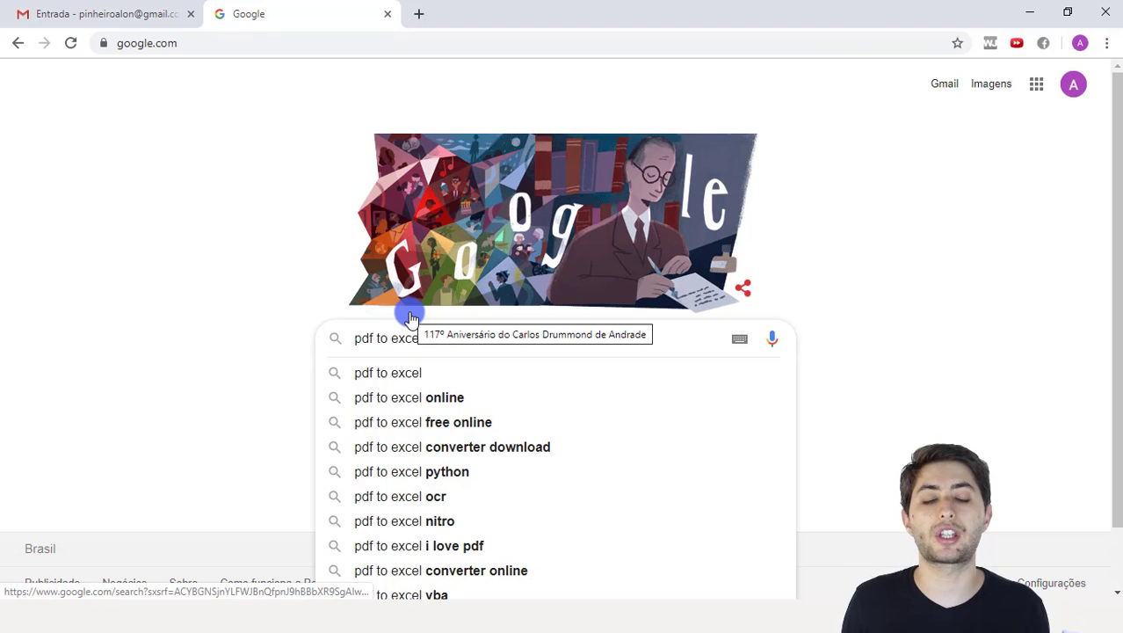
key(Return)
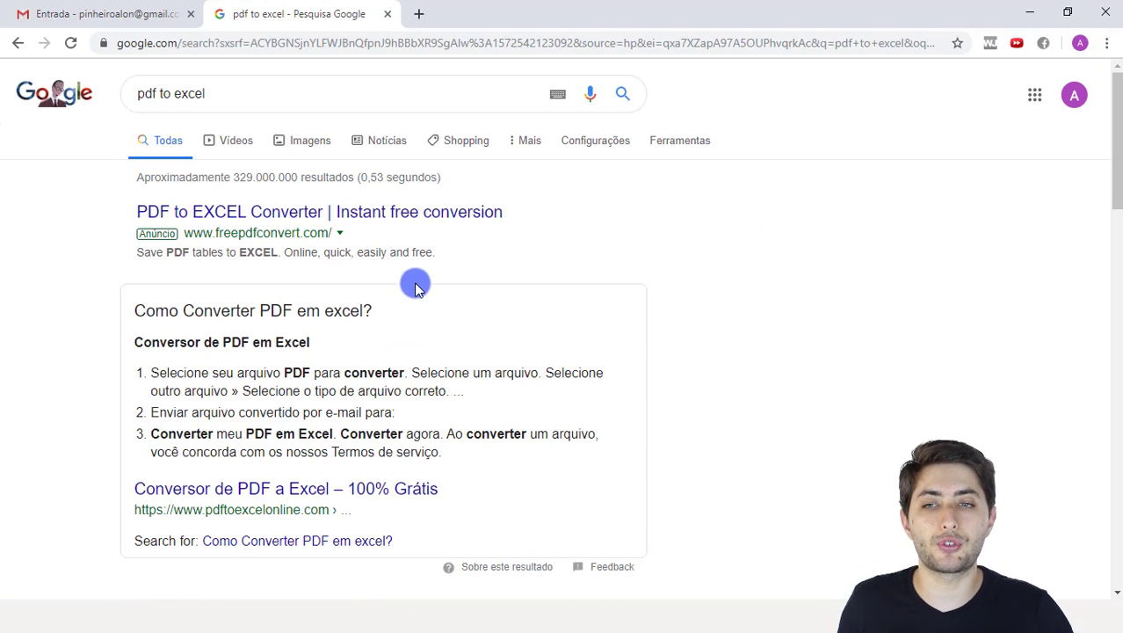
scroll(438, 256, down, 4)
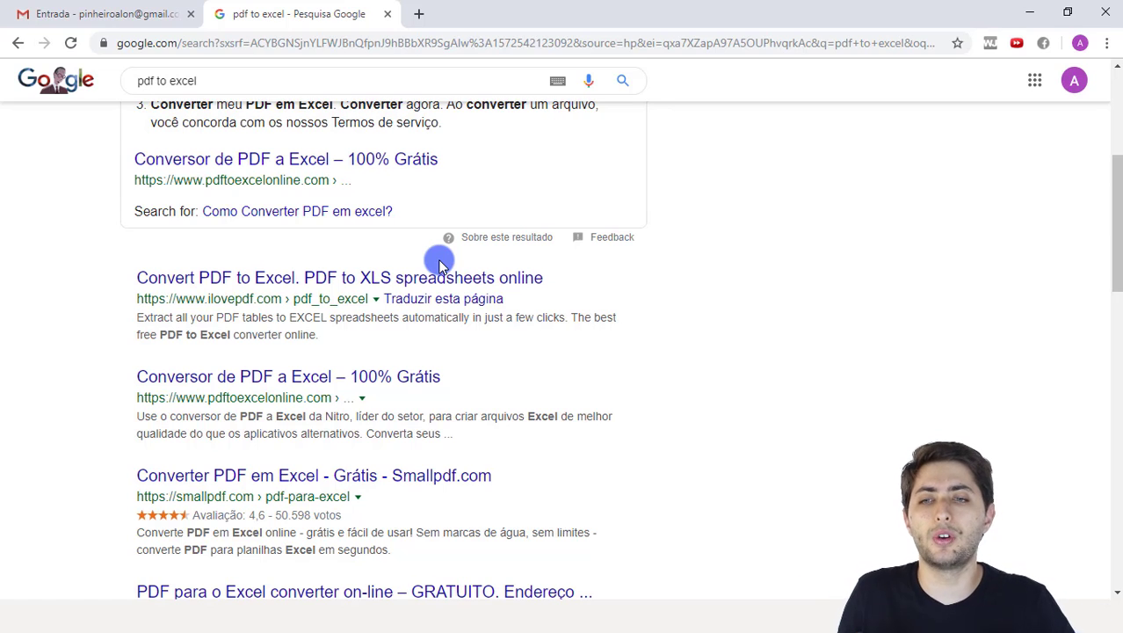
On iLovePDF's PDF to Excel page, upload '11-07 - Trabalhar com PDFs' from the Desktop
click(268, 279)
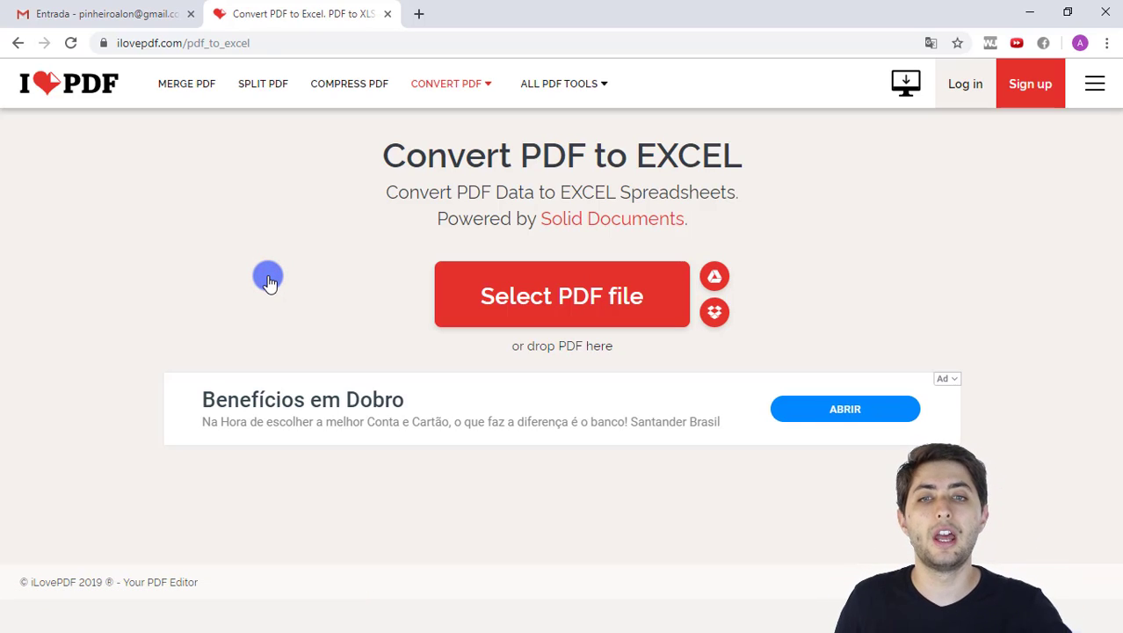
click(547, 296)
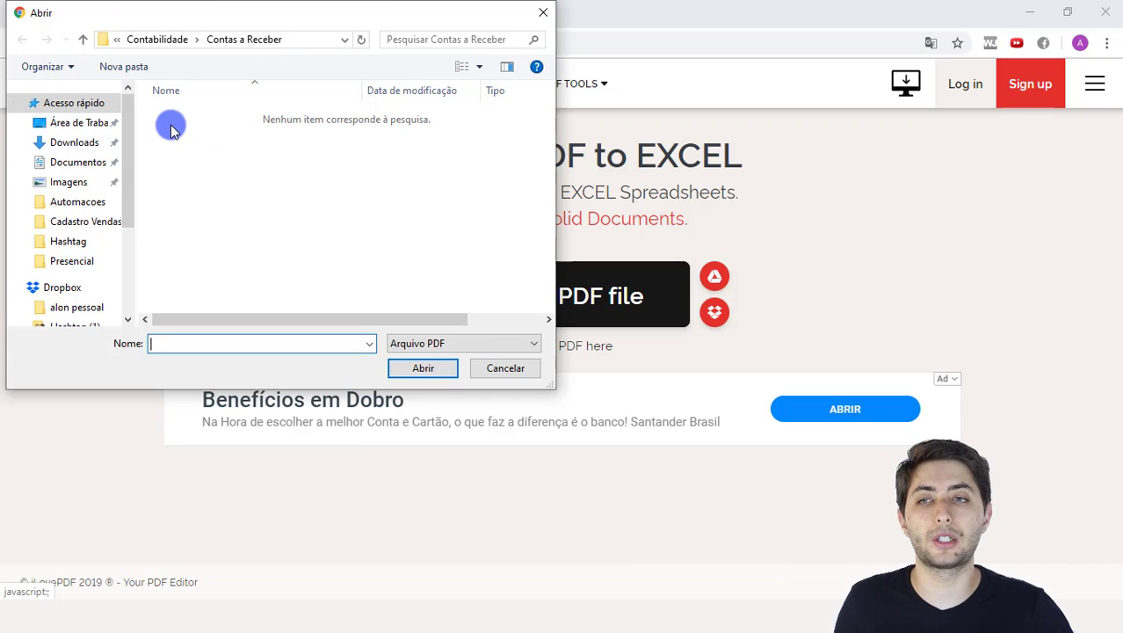
click(74, 122)
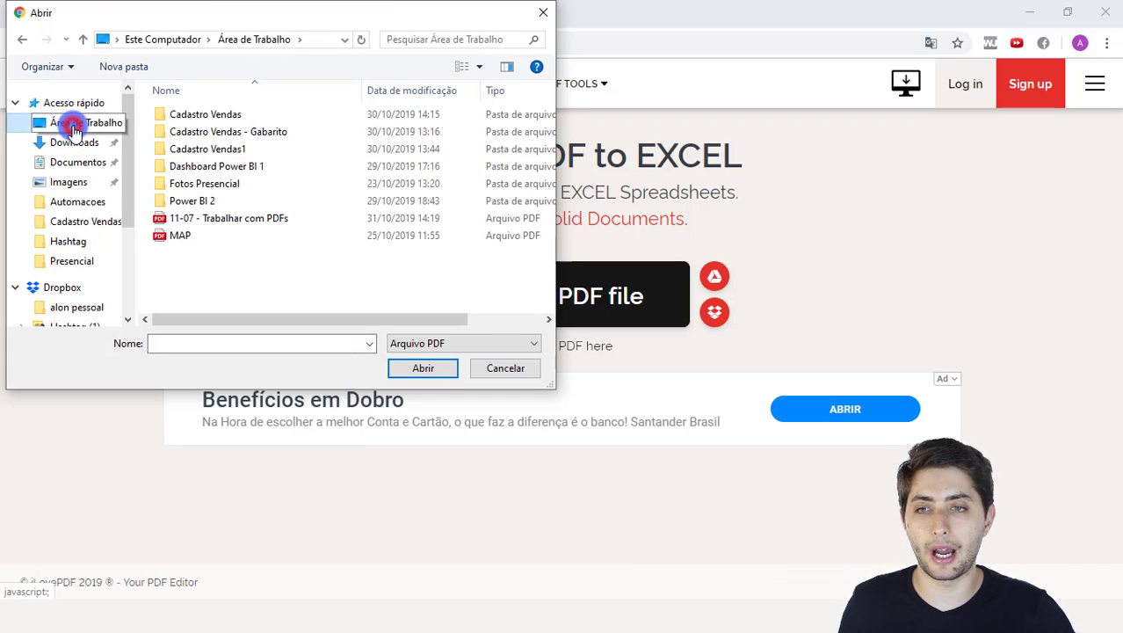
click(185, 220)
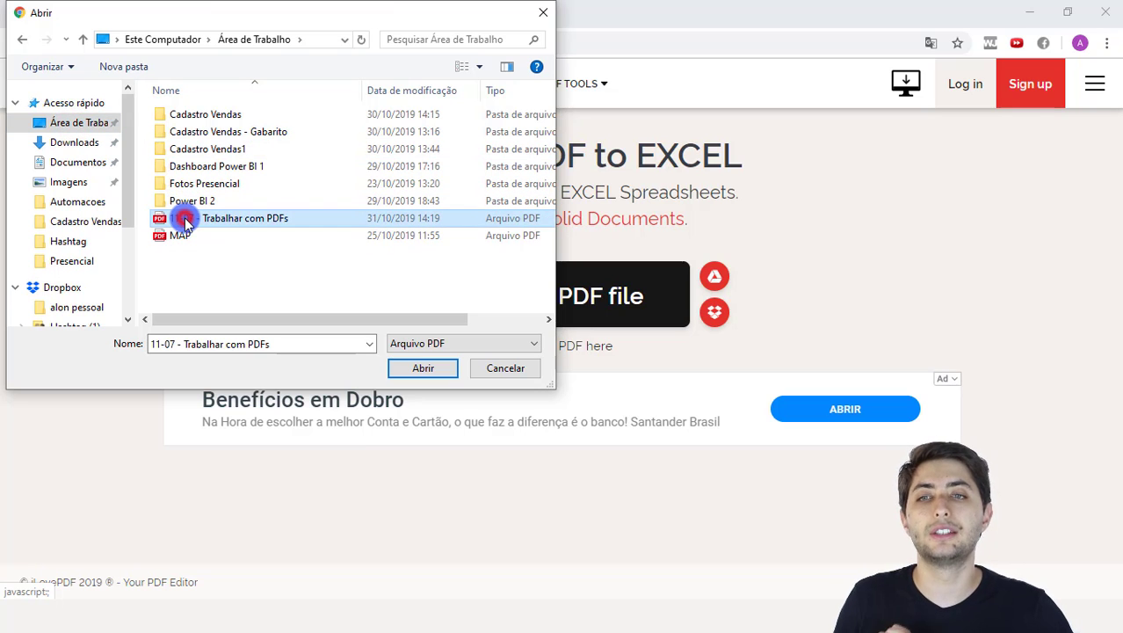
click(407, 367)
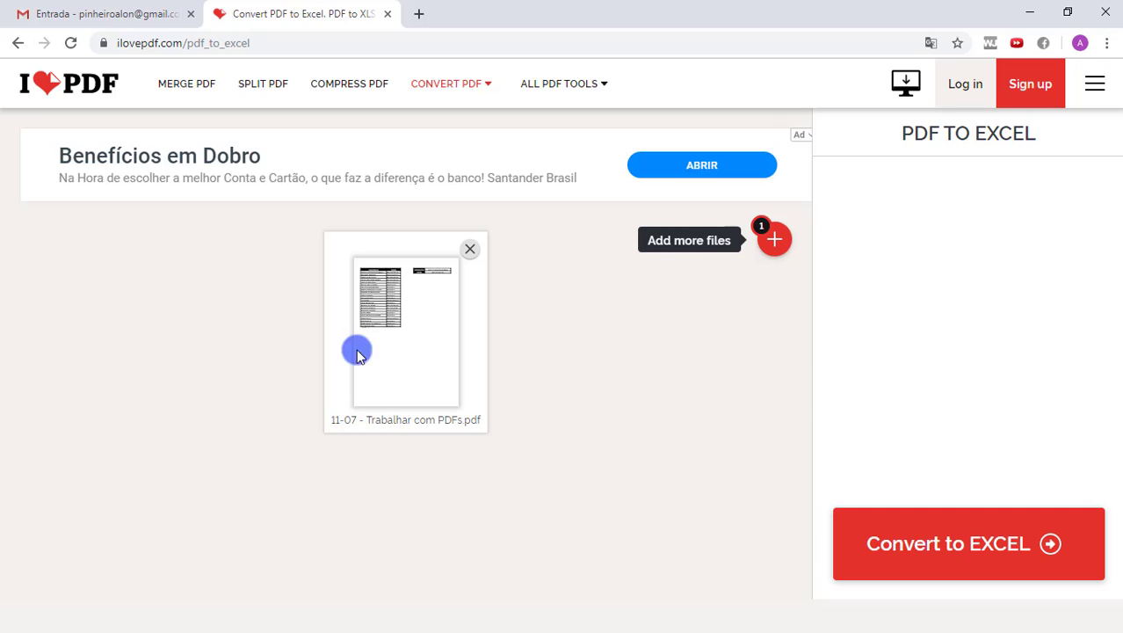
Convert the PDF to Excel, download the .xlsx and open it
click(942, 556)
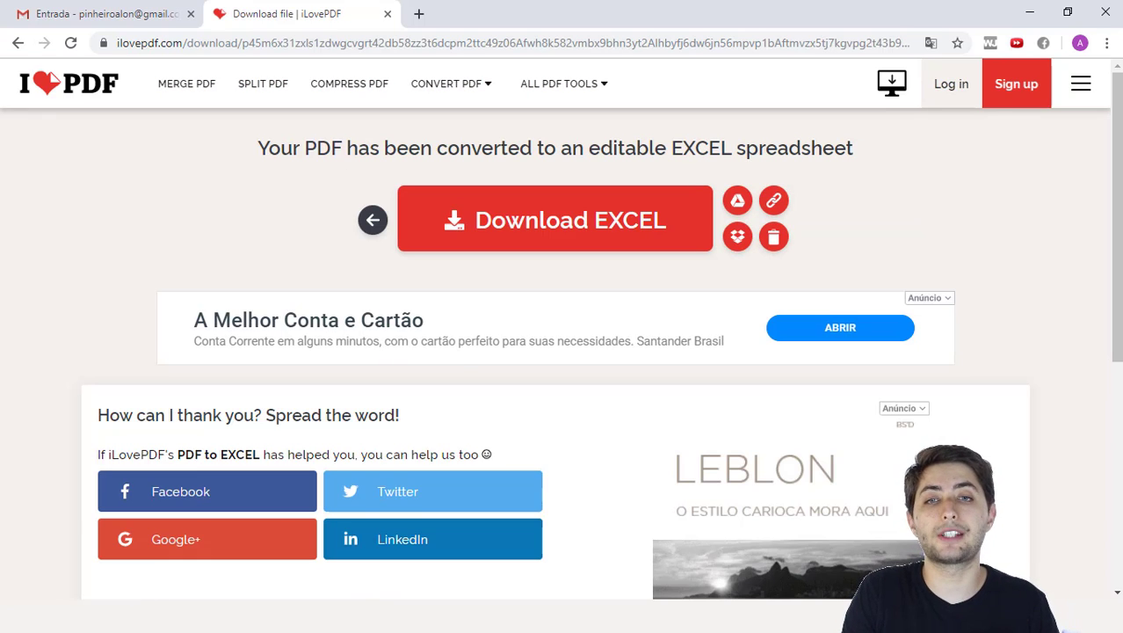
click(531, 214)
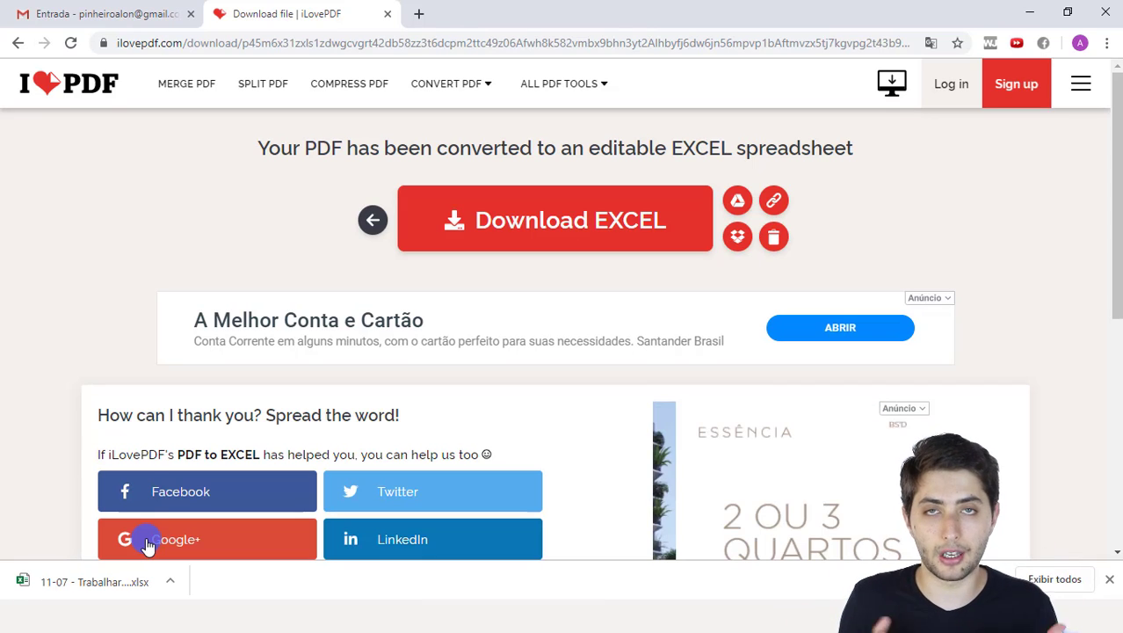
click(103, 591)
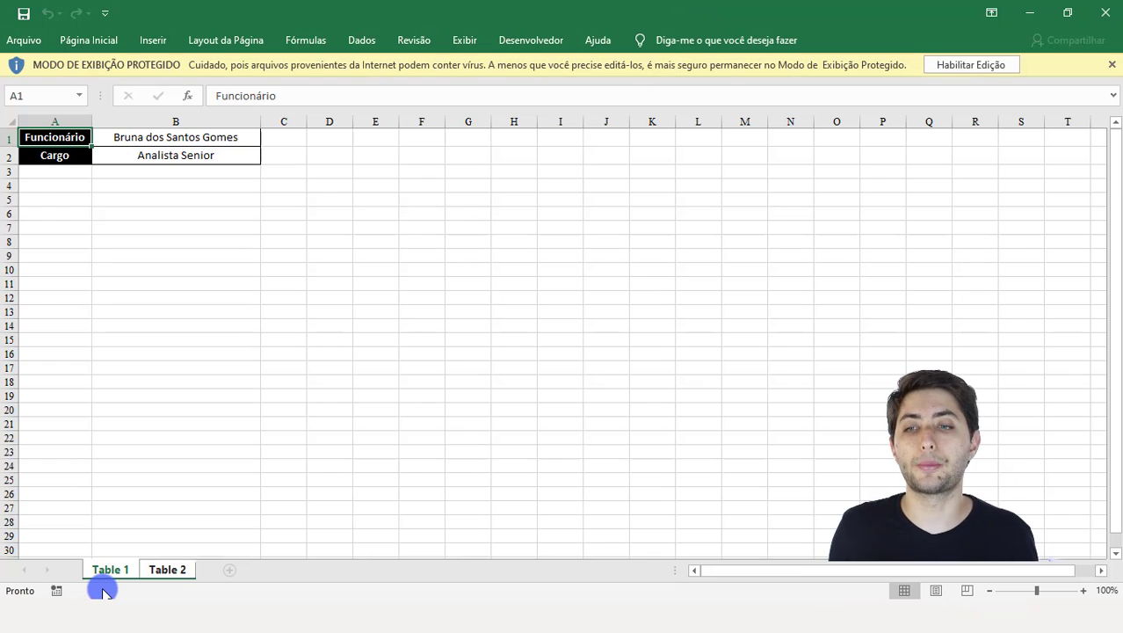
Compare the Table 1 and Table 2 sheets, stay on Table 2, and enable editing
click(148, 573)
click(112, 571)
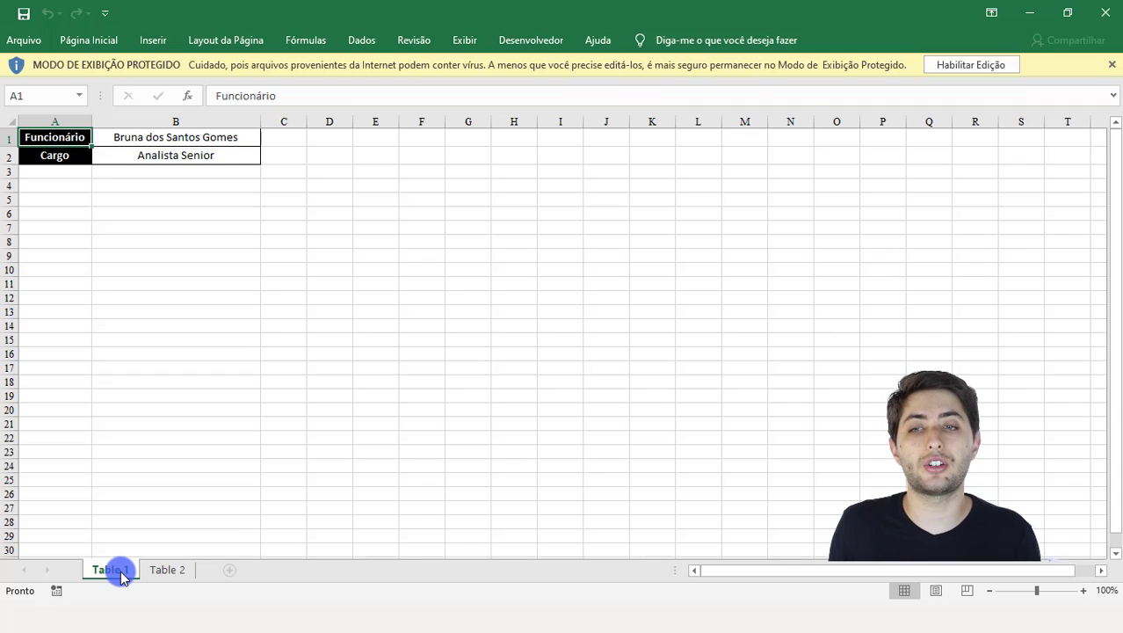
click(151, 572)
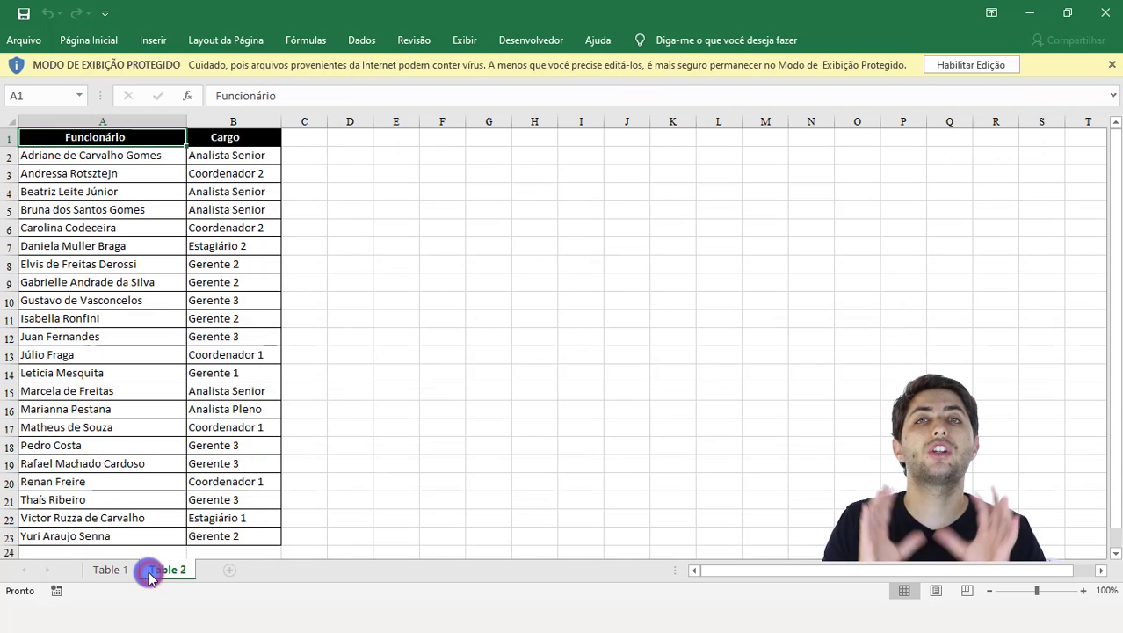
click(126, 567)
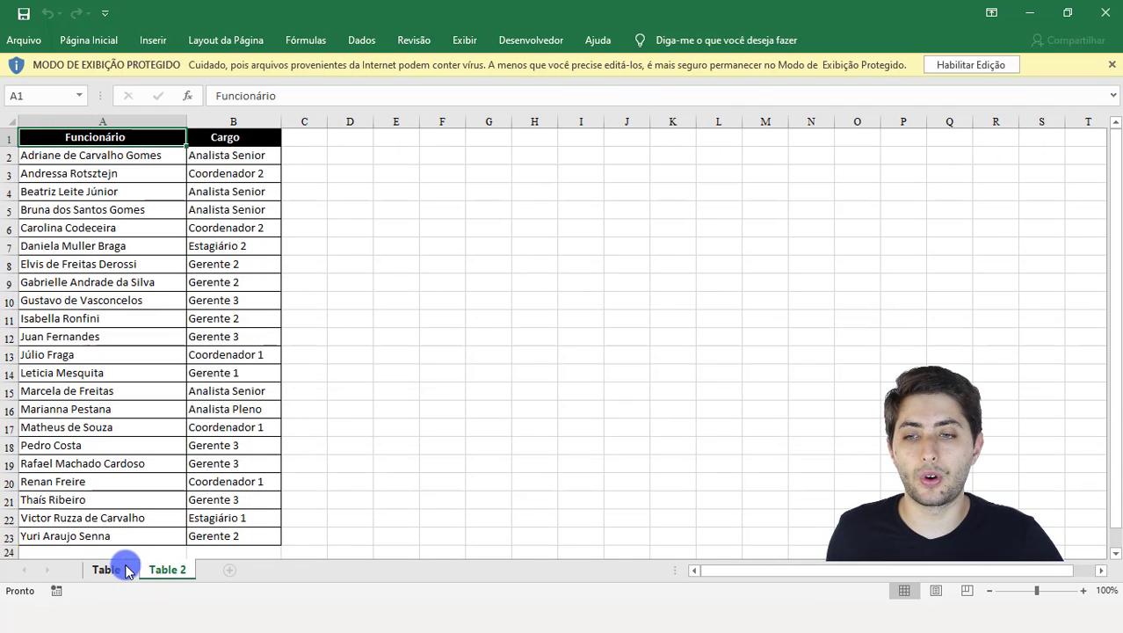
click(105, 569)
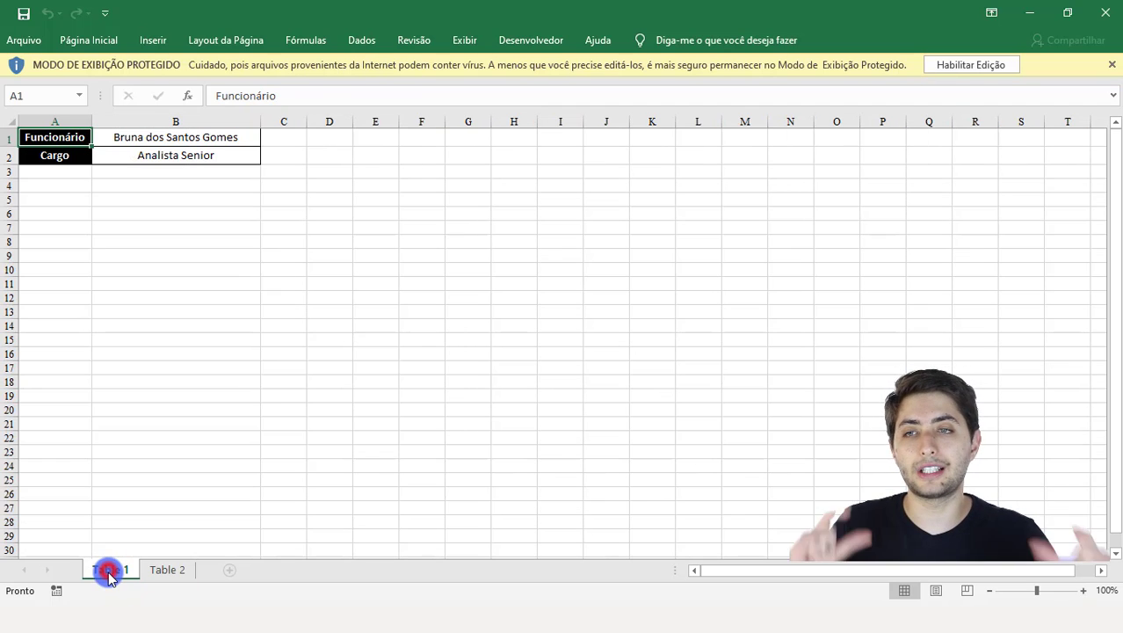
click(142, 573)
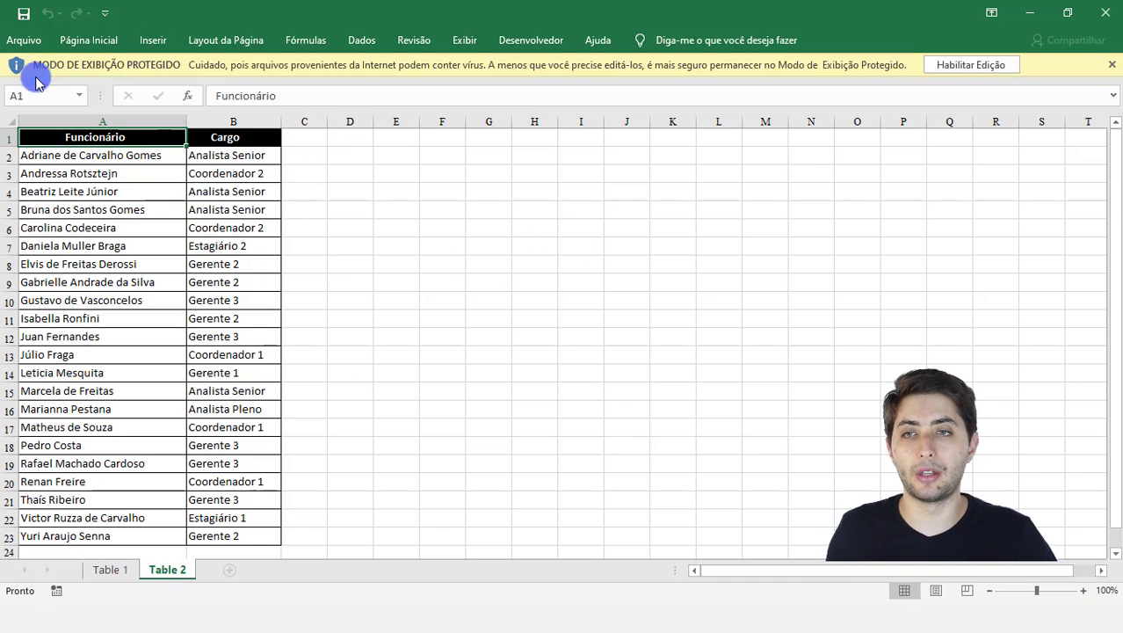
click(953, 66)
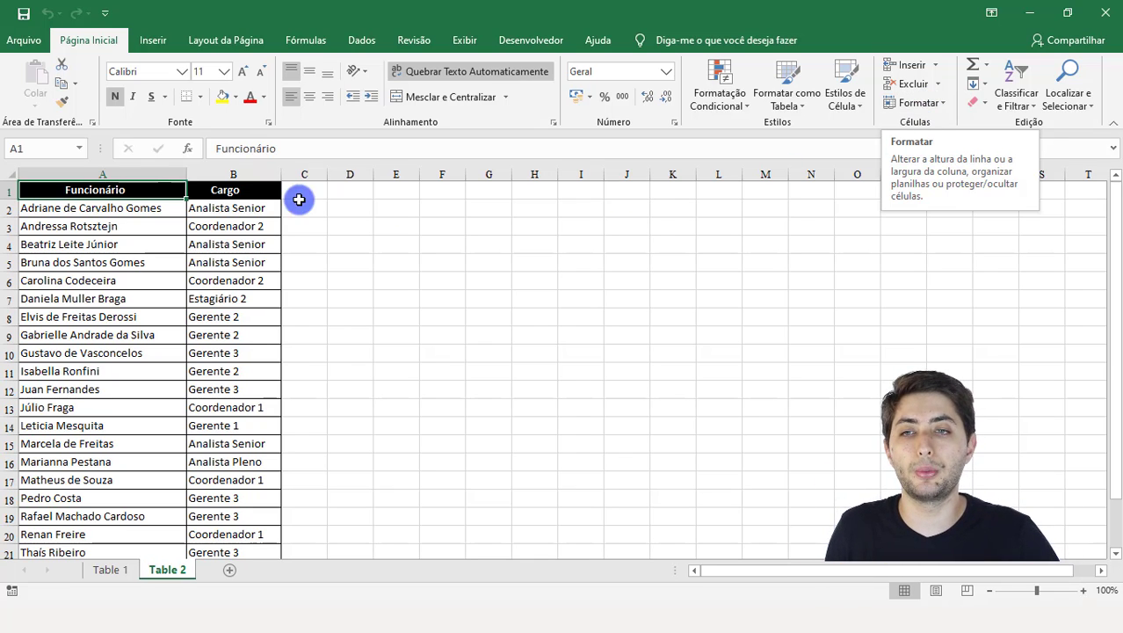
Copy the Funcionário/Cargo cells A1:B2 from Table 1 into D1 of Table 2
click(218, 297)
click(168, 276)
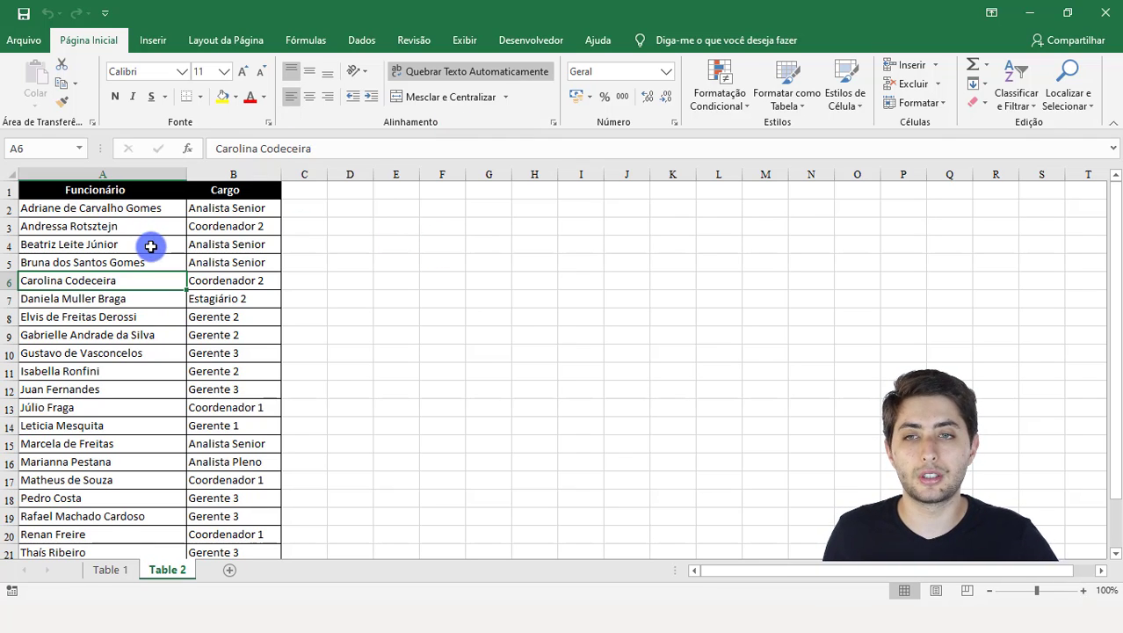
click(108, 570)
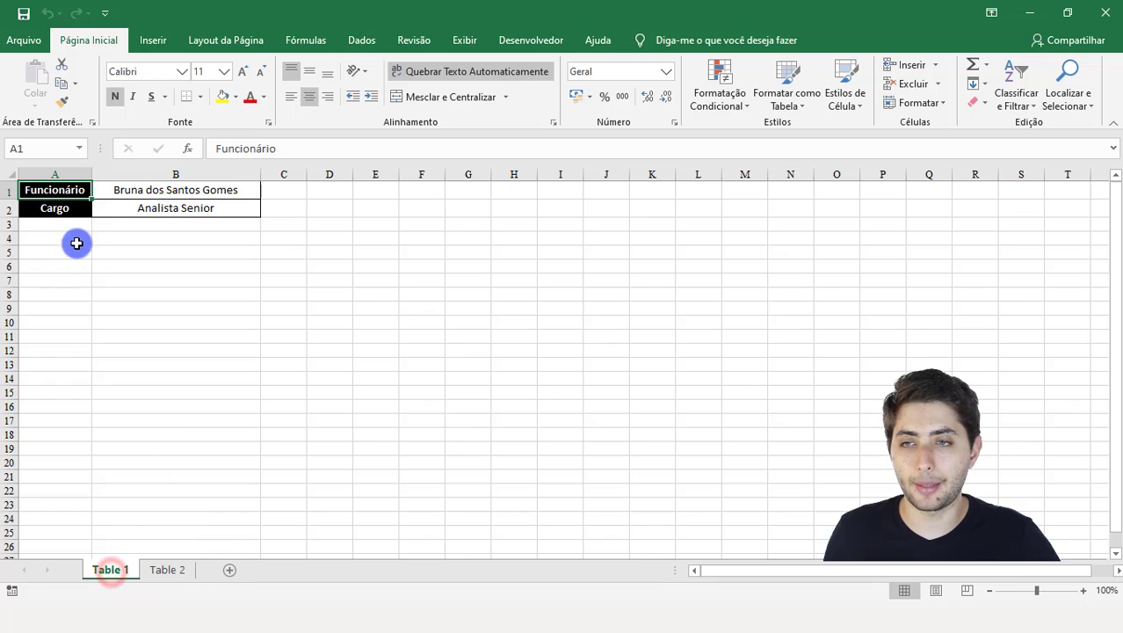
drag(61, 189, 130, 205)
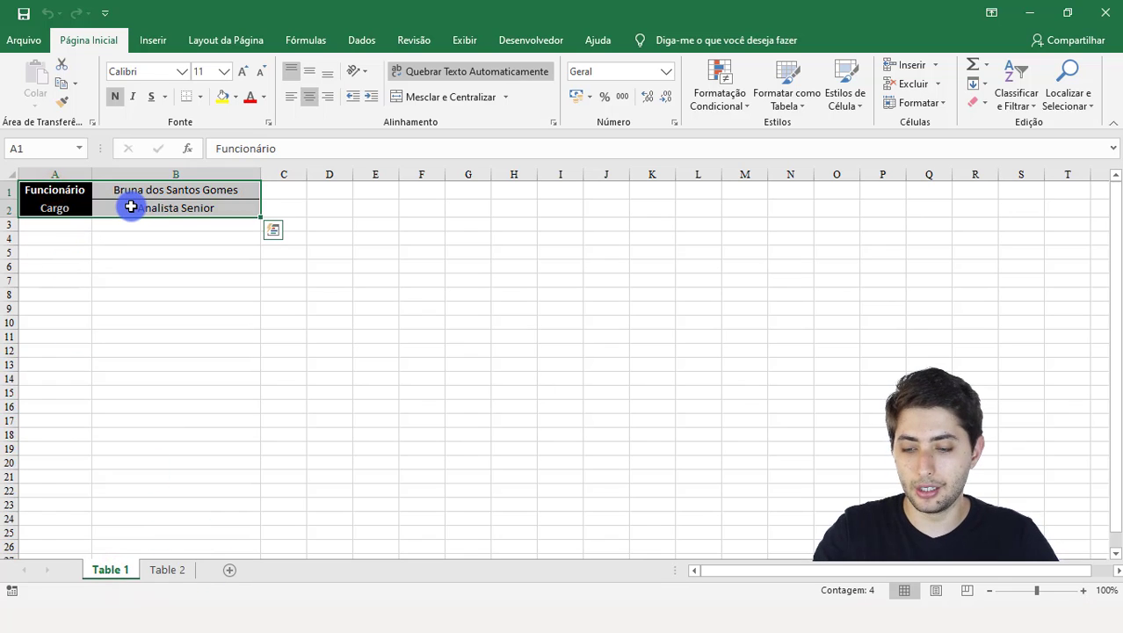
key(ctrl+c)
click(167, 570)
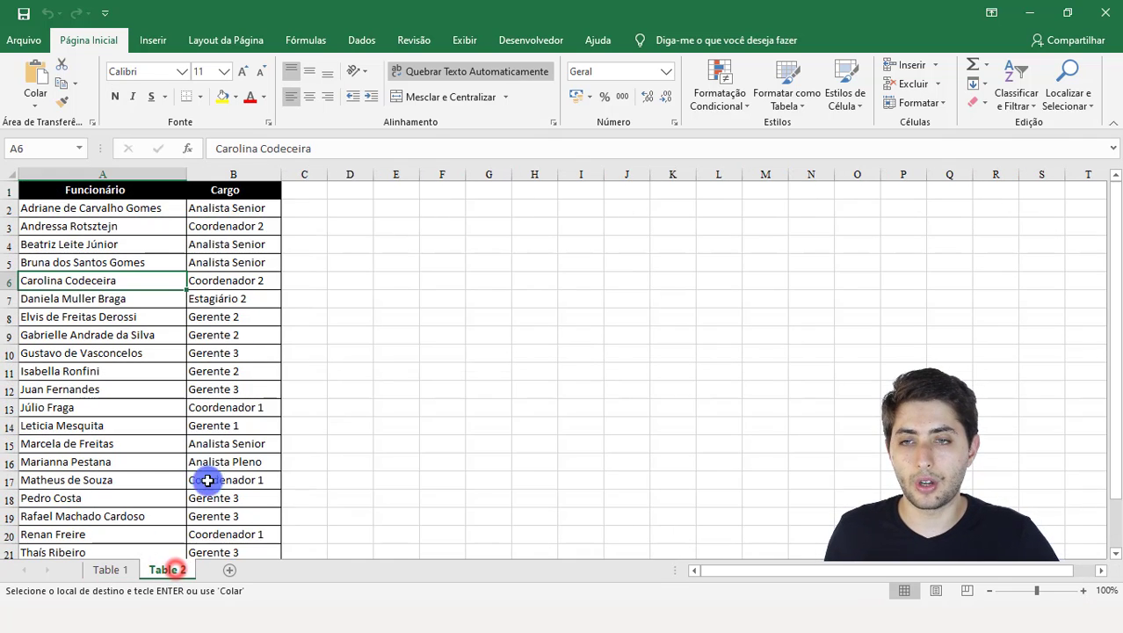
click(343, 189)
key(ctrl+v)
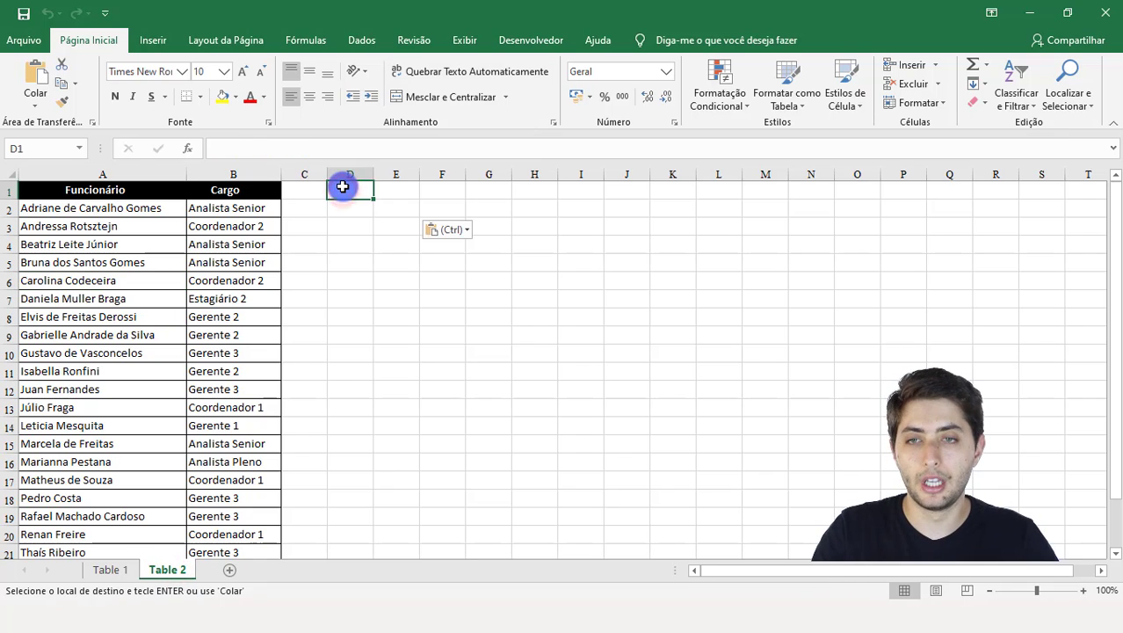
Autofit columns D and E to the pasted summary text
click(370, 276)
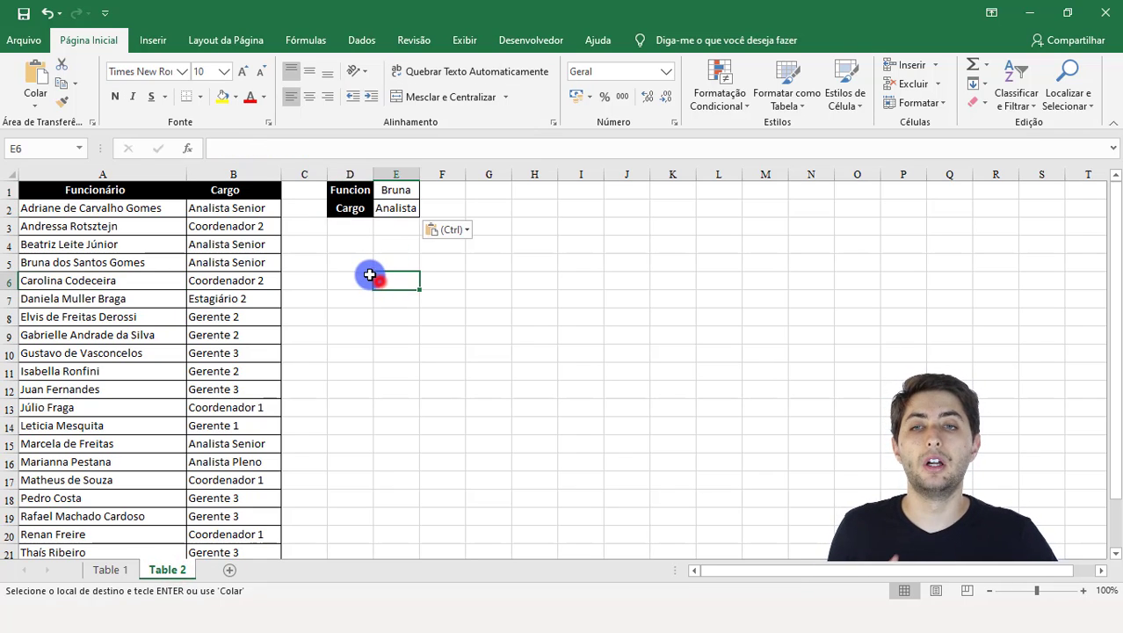
click(360, 192)
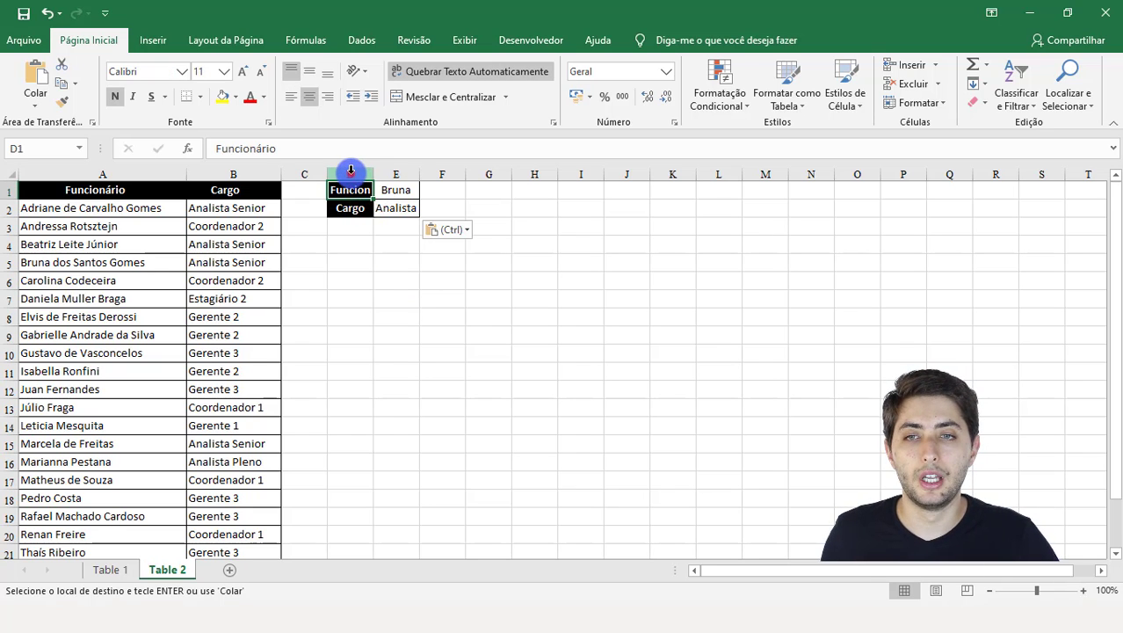
drag(351, 169, 387, 171)
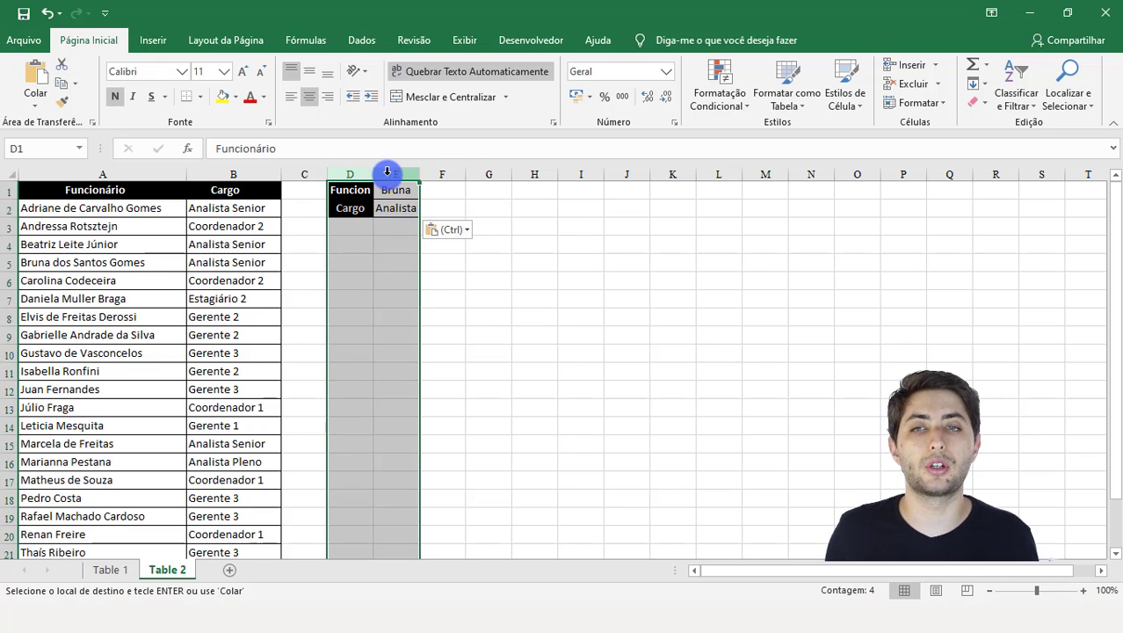
drag(347, 173, 395, 175)
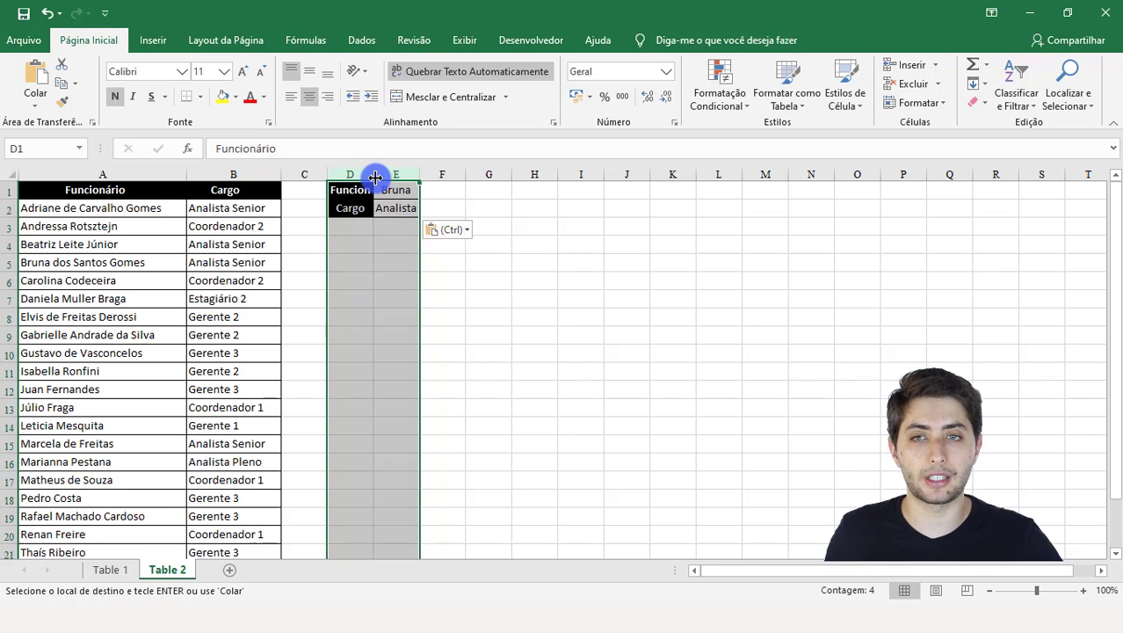
double_click(373, 174)
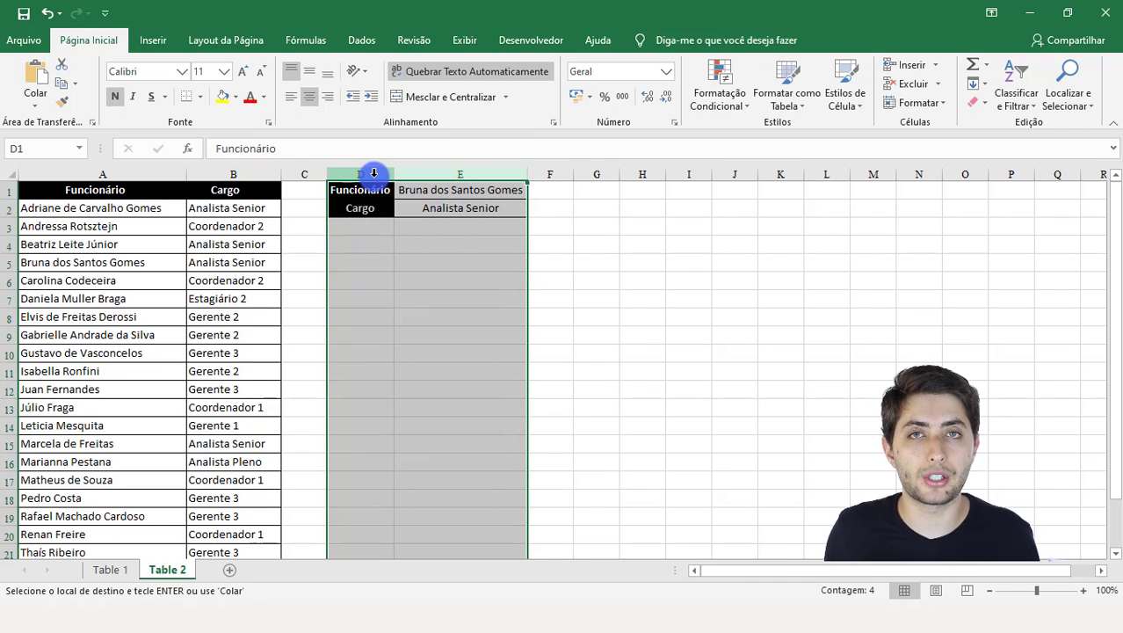
Cancel the pending copy and delete the Table 1 sheet via Excluir
click(190, 262)
click(118, 569)
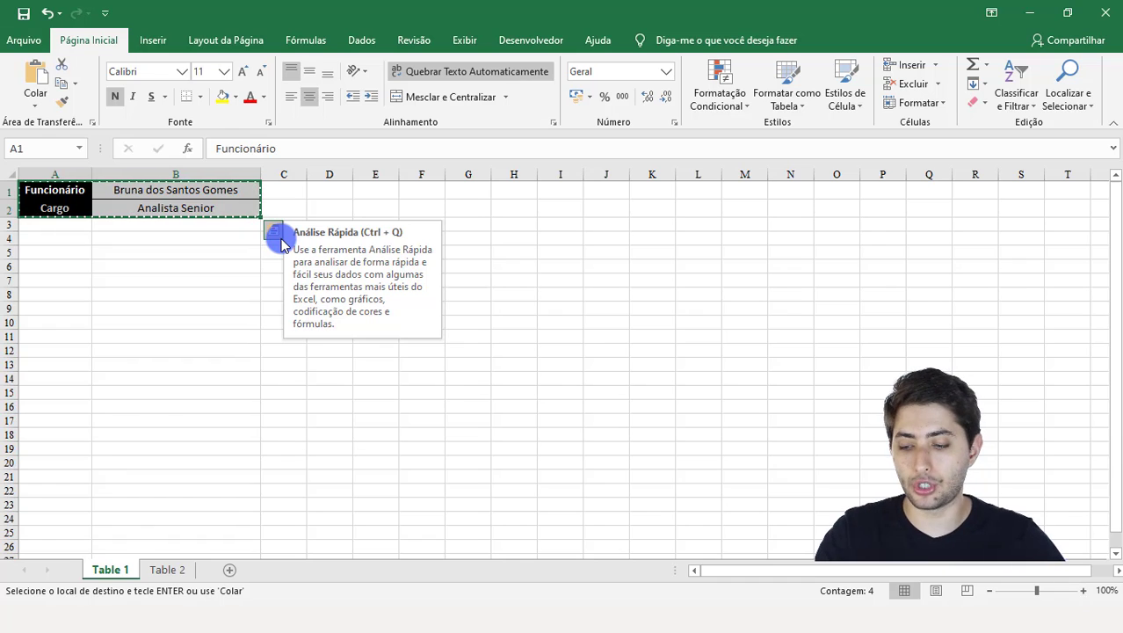
key(Escape)
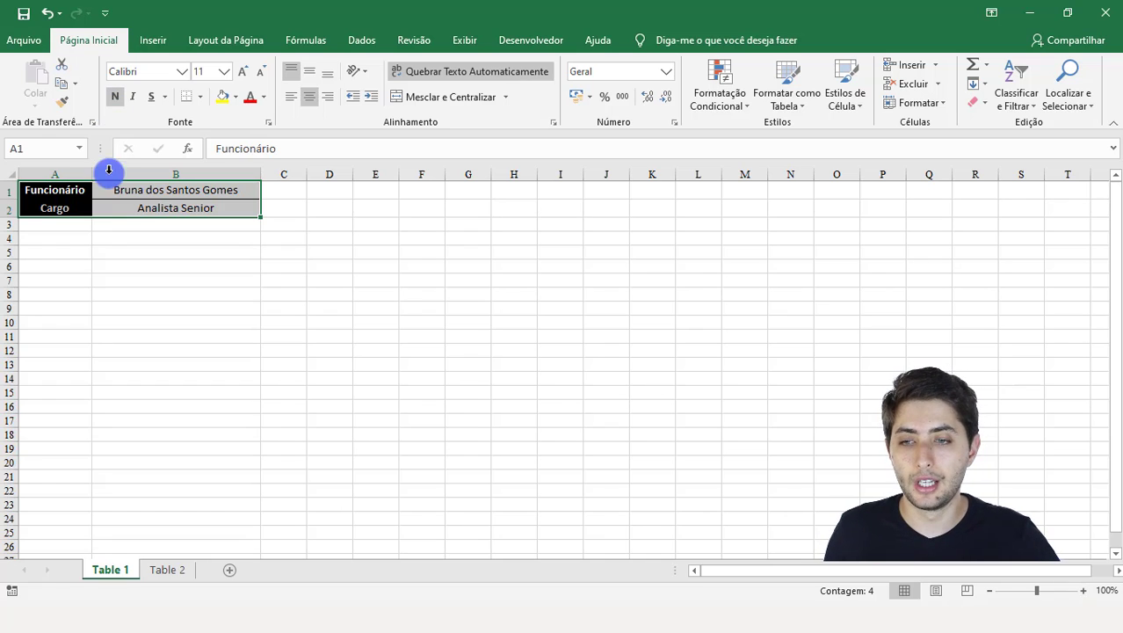
right_click(100, 571)
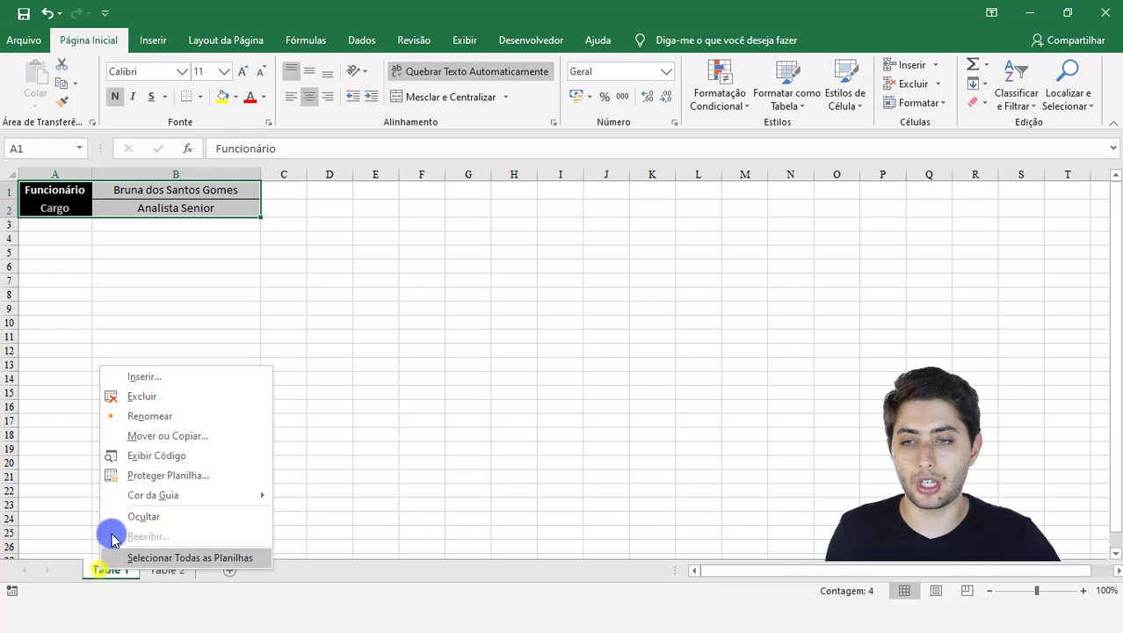
click(158, 397)
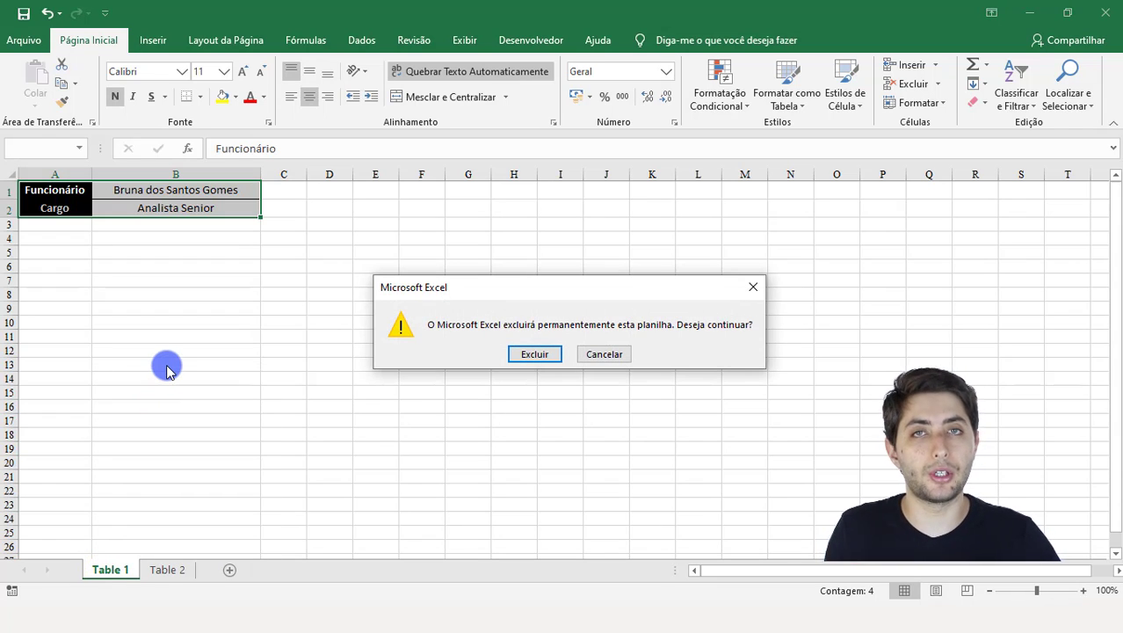
click(522, 354)
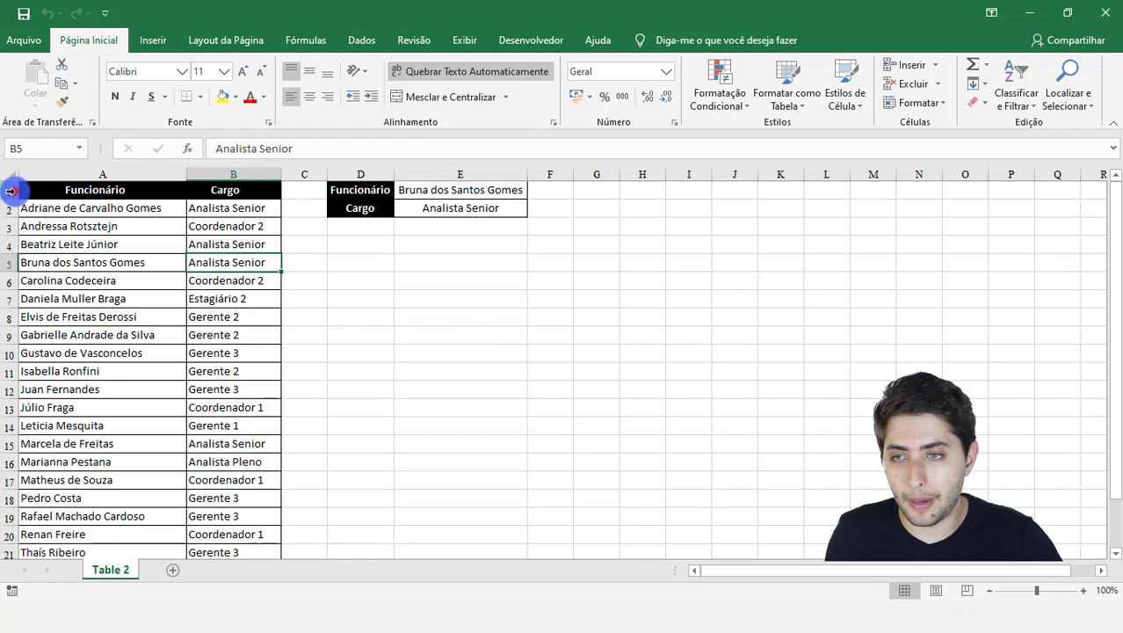
Select the entire Table 2 sheet and drag a row border to set every row to height 15
drag(12, 191, 20, 318)
click(45, 286)
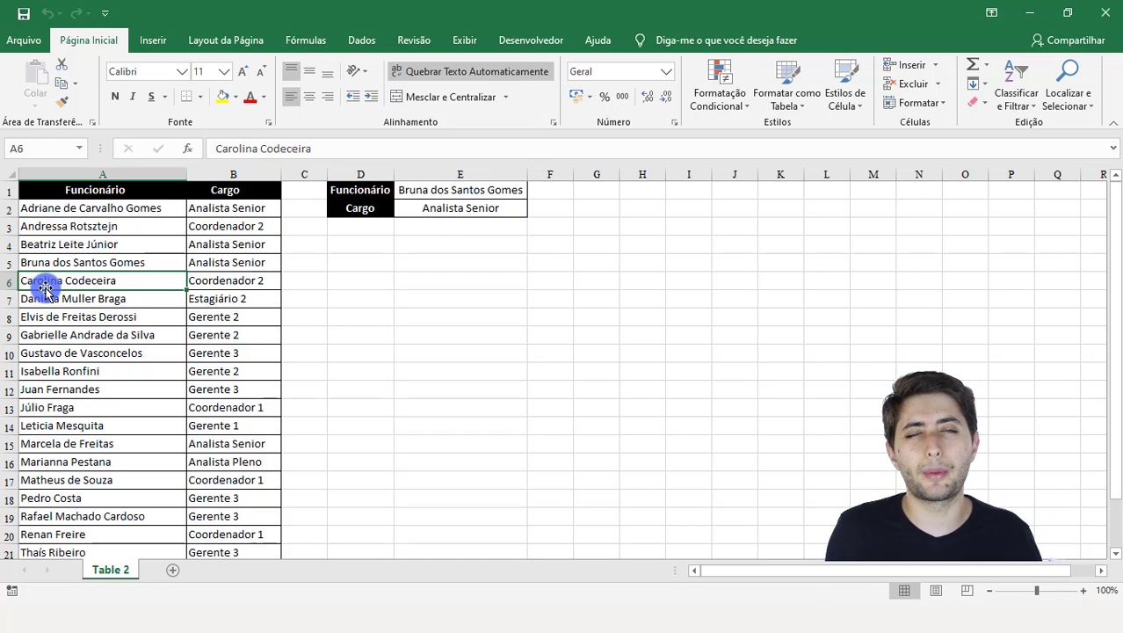
key(ctrl+Home)
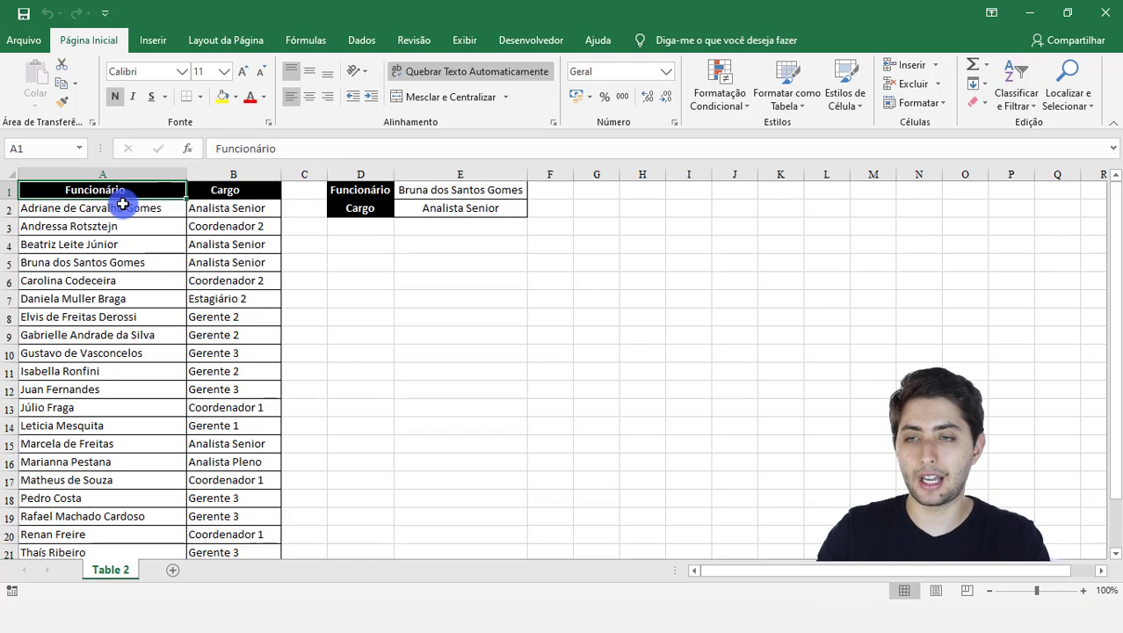
key(shift+space)
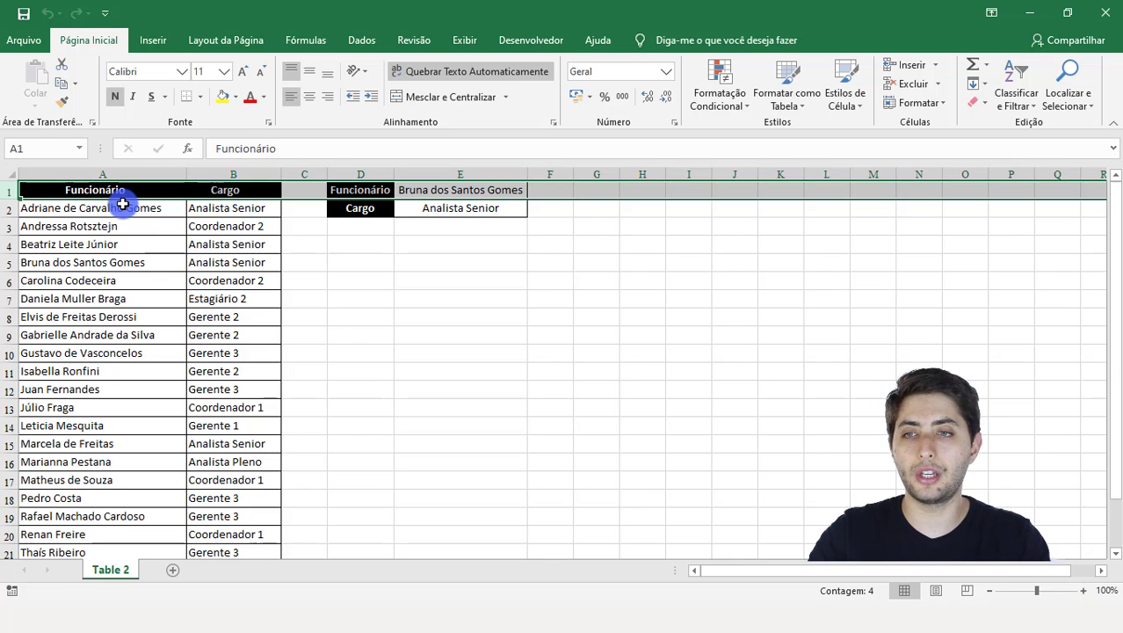
key(ctrl+a)
key(ctrl+a)
scroll(122, 204, down, 1)
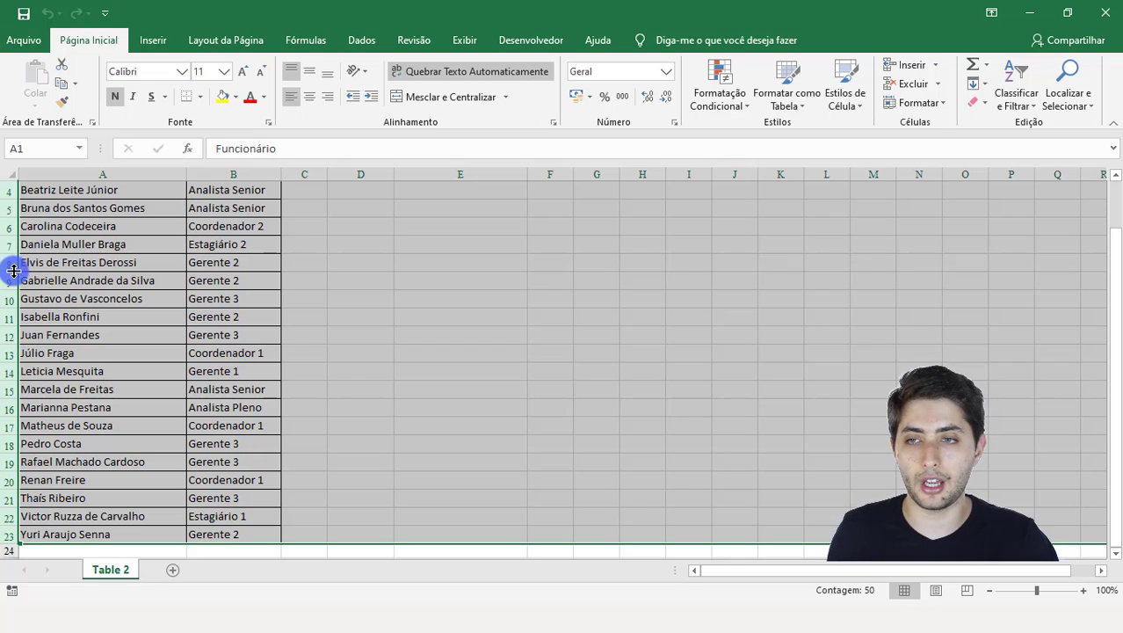
drag(14, 271, 14, 270)
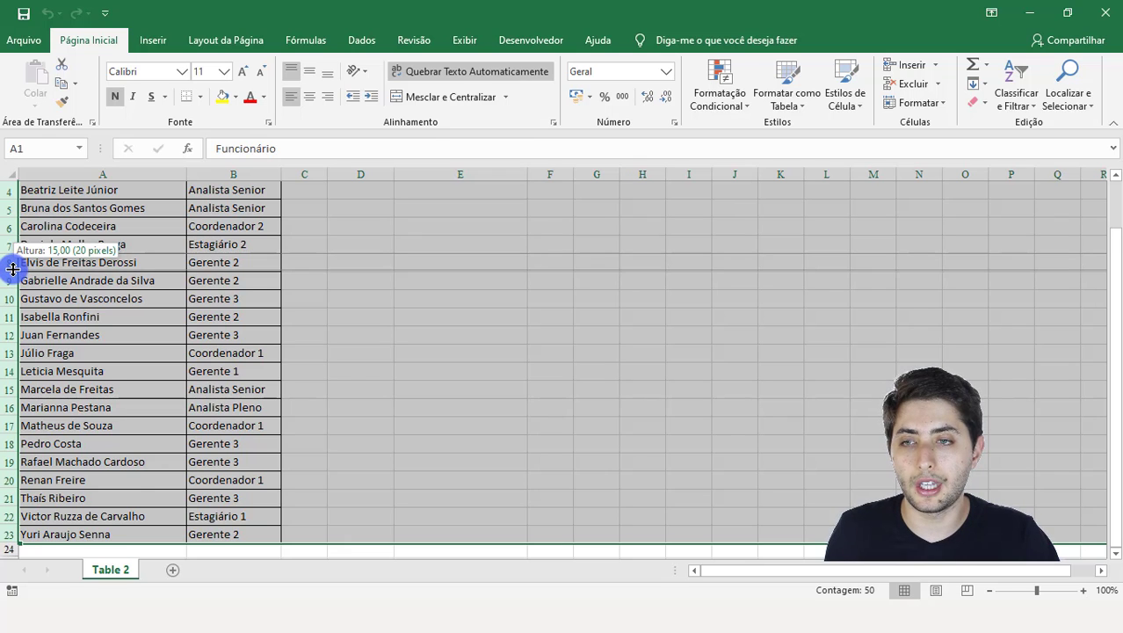
drag(14, 271, 13, 268)
scroll(90, 286, up, 1)
click(182, 292)
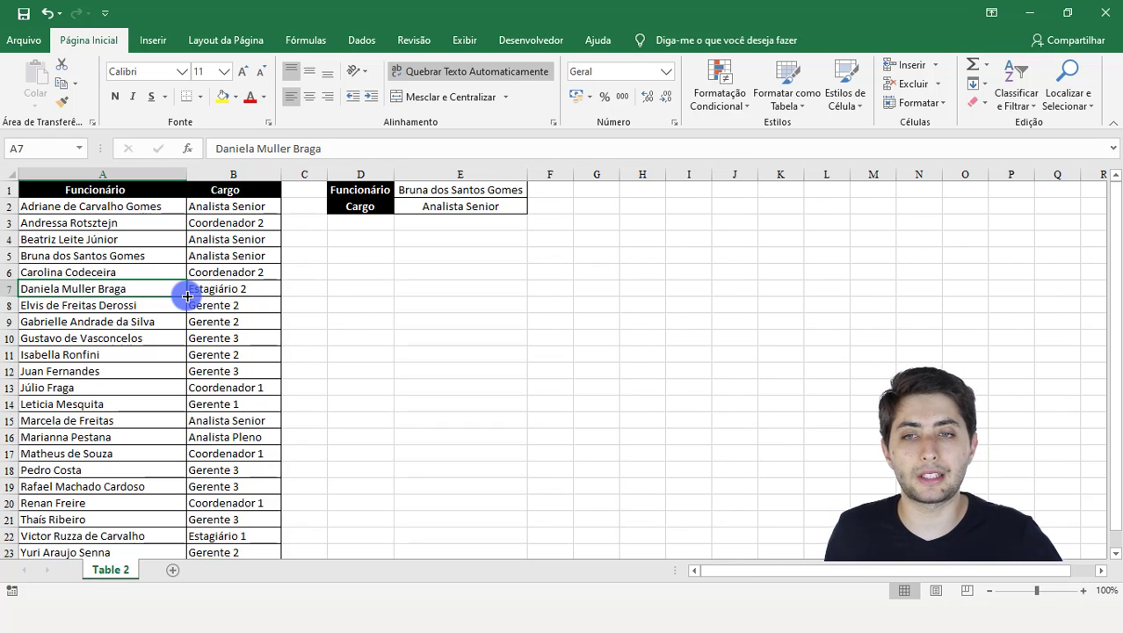
Uncheck Linhas de Grade on the Exibir tab so Table 2 shows no gridlines
drag(359, 273, 735, 356)
click(679, 326)
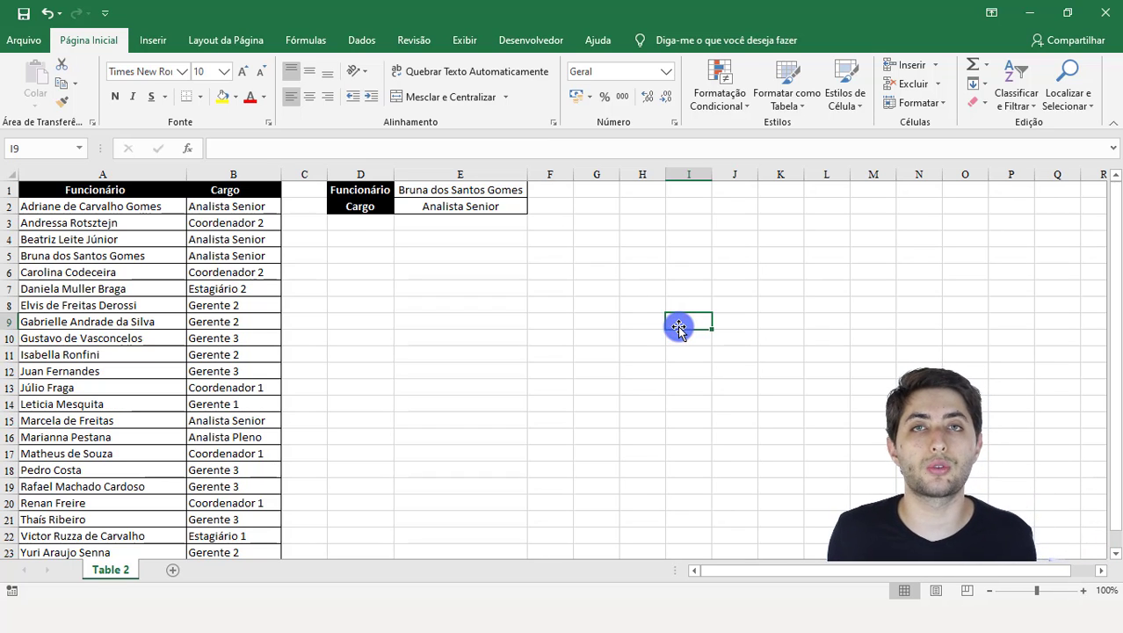
drag(453, 257, 919, 470)
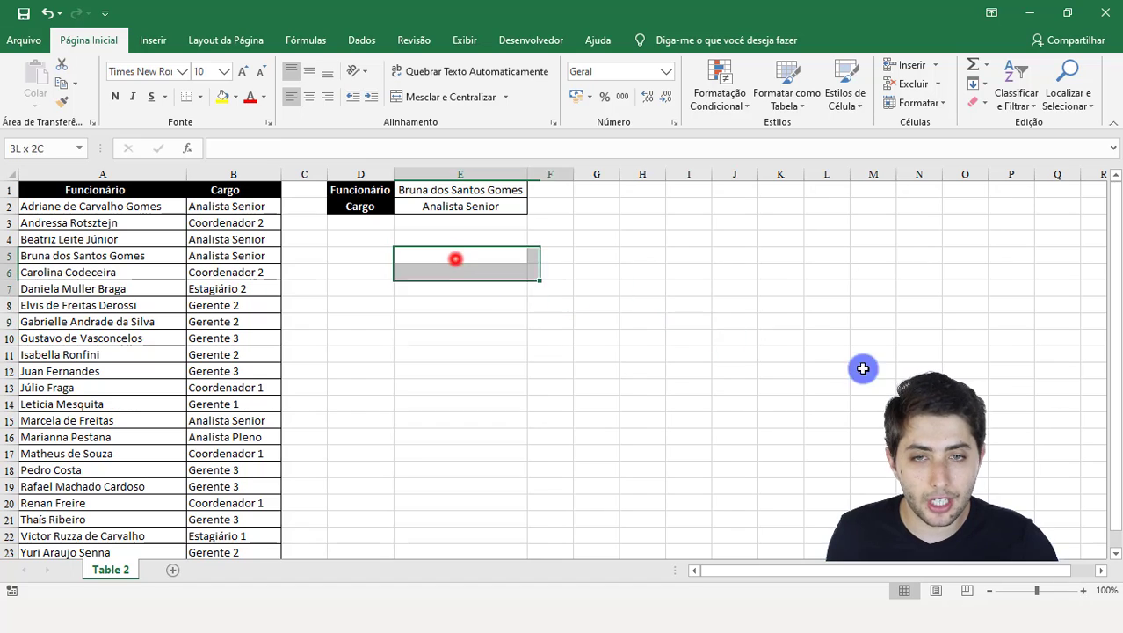
click(655, 372)
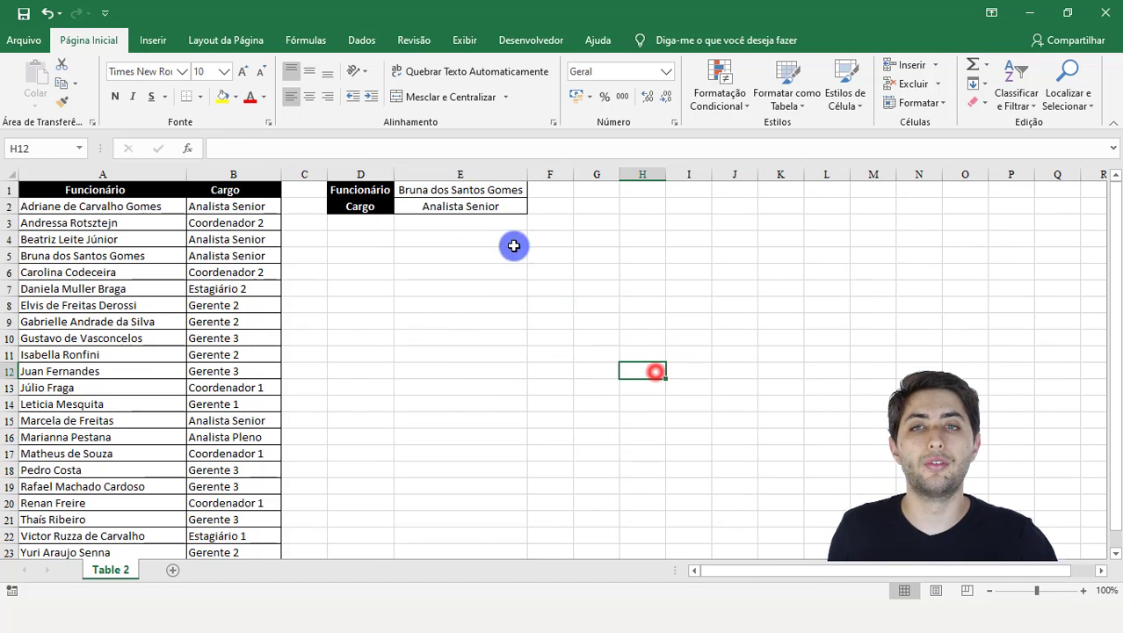
click(462, 41)
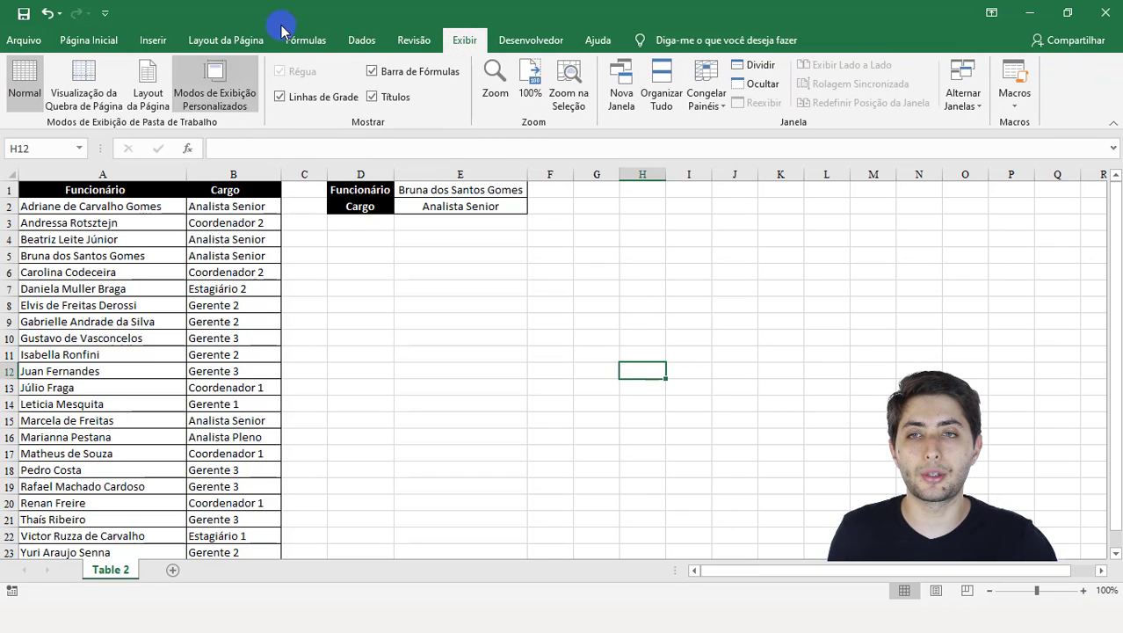
click(283, 98)
click(361, 275)
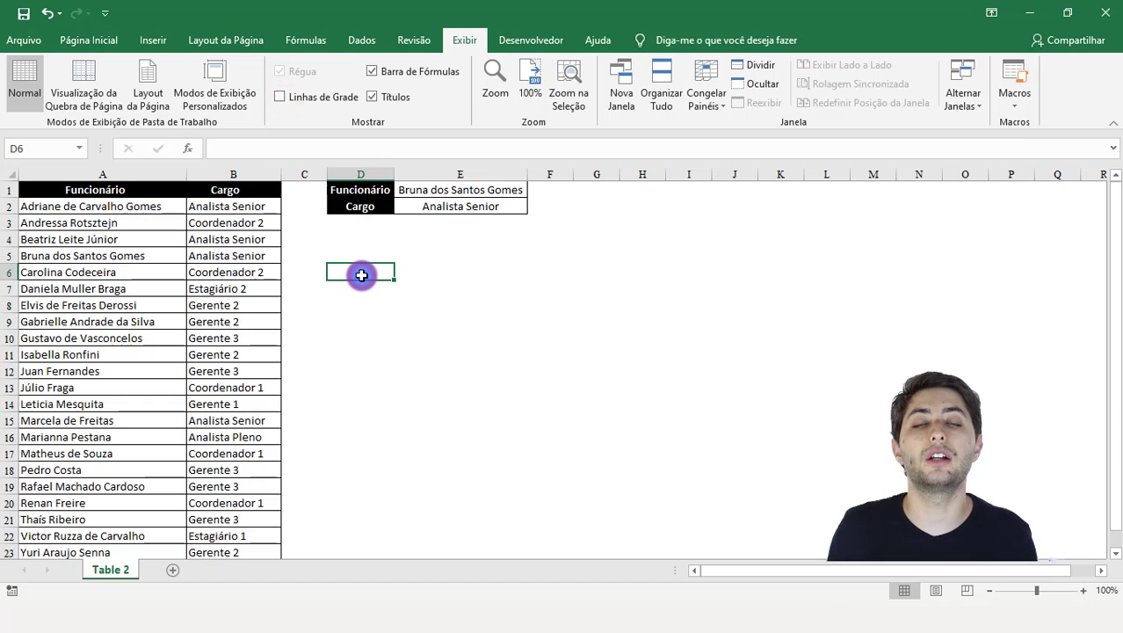